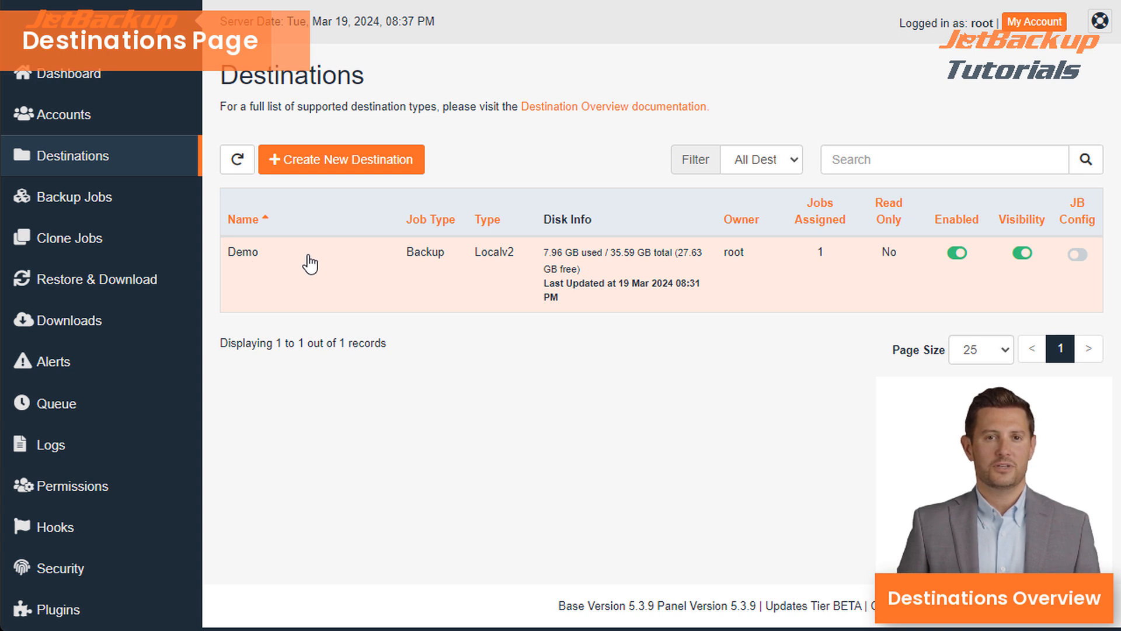
- Search the destinations list for 'Demo', then clear the search text
left_click(876, 166)
type("Demo")
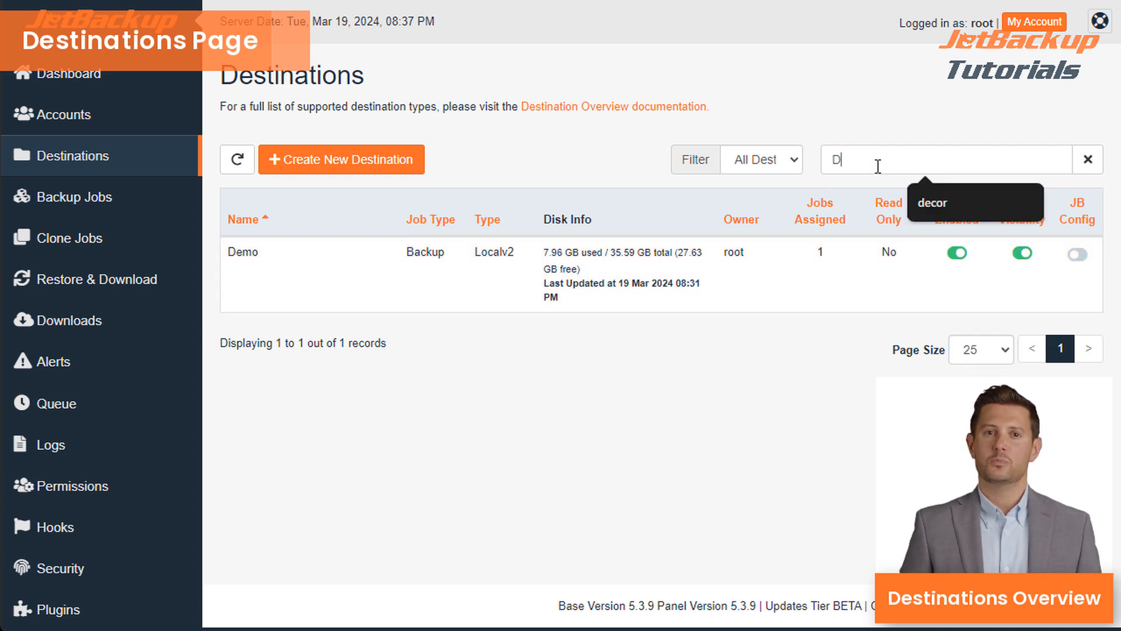
key("BackSpace")
key("BackSpace")
key("BackSpace")
key("BackSpace")
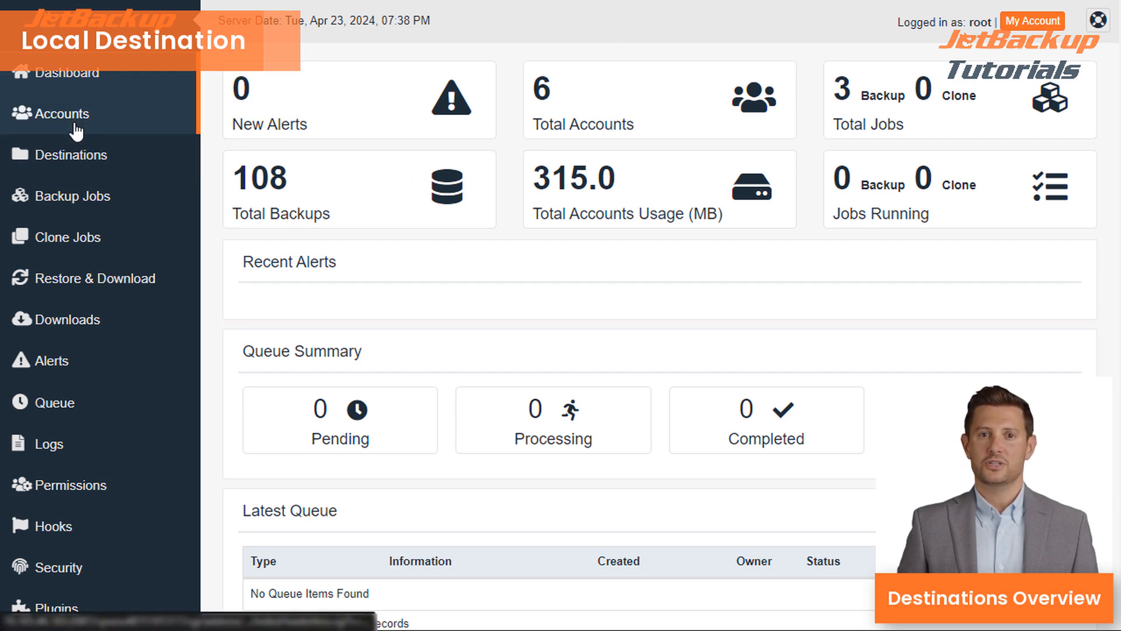
- Create and save a destination named 'Local' with backup directory /backups10
left_click(72, 167)
left_click(308, 162)
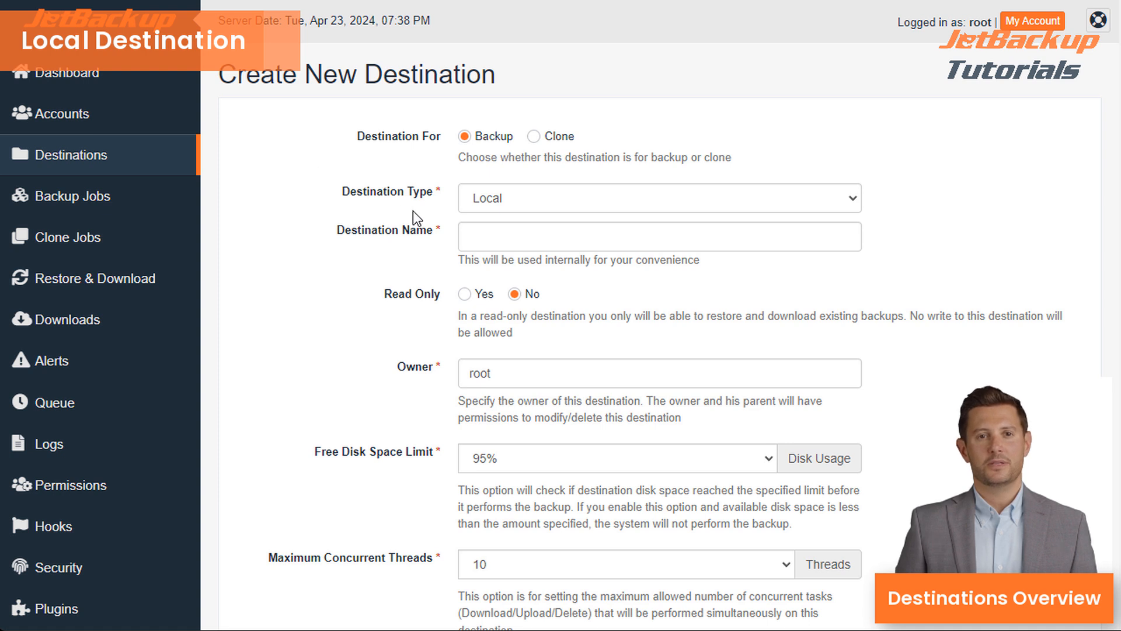
left_click(495, 247)
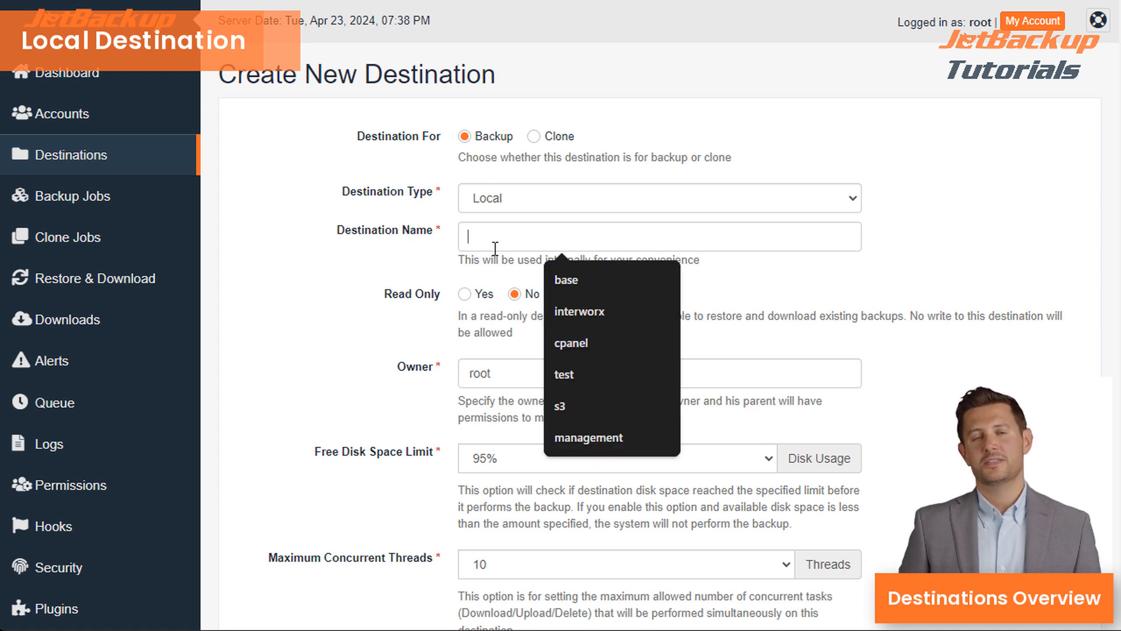
type("Local")
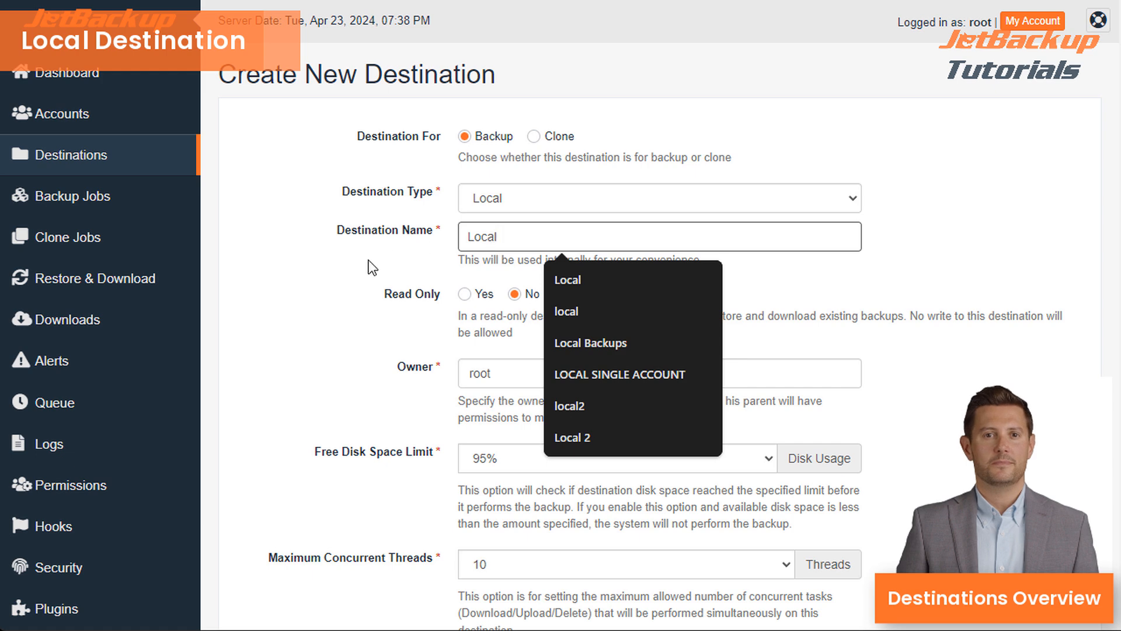
scroll(302, 339, "down", 4)
left_click(499, 441)
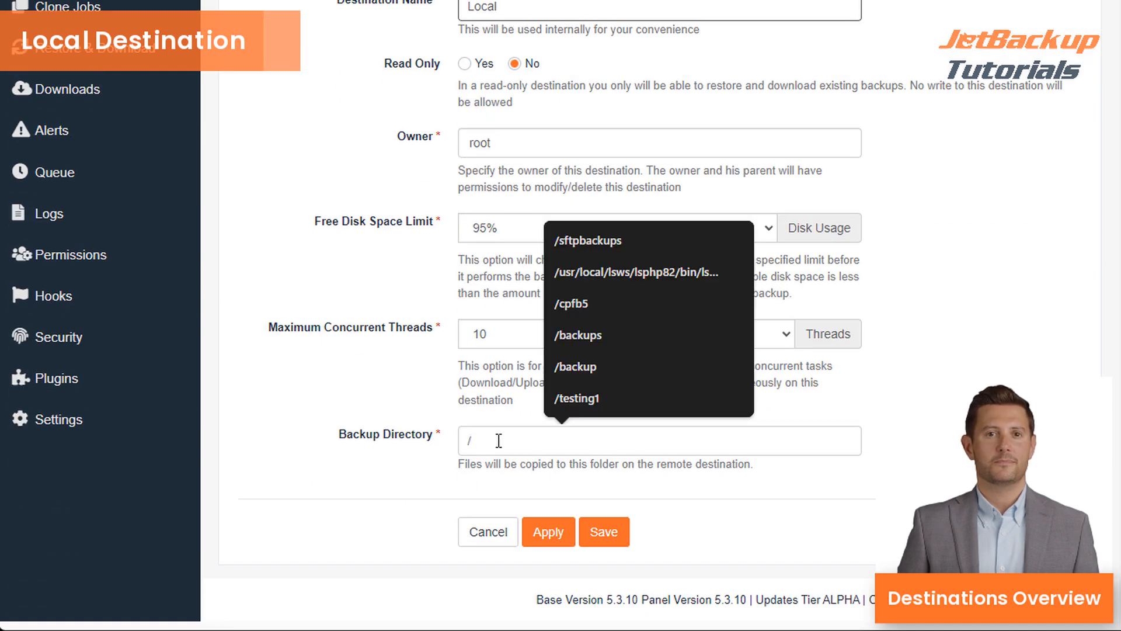
type("/backups10")
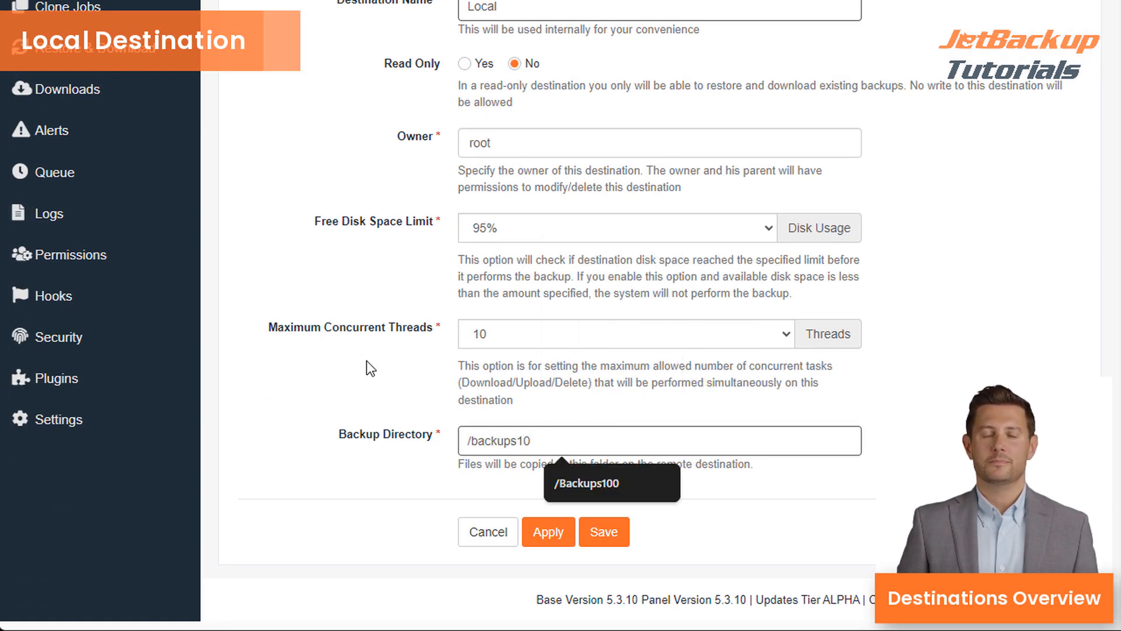
left_click(597, 533)
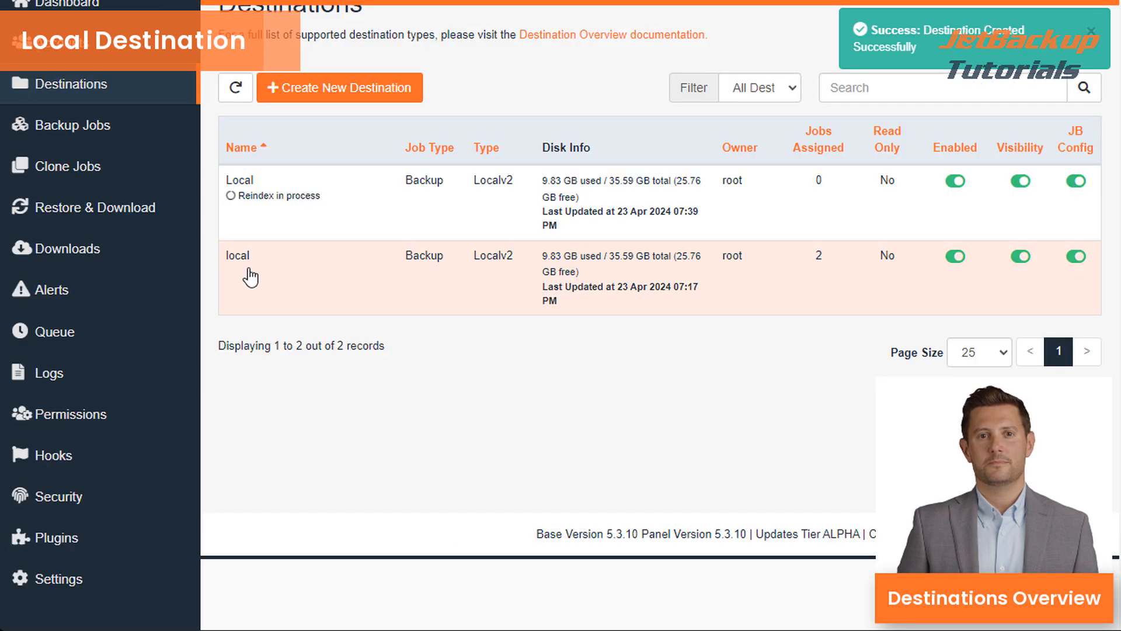
scroll(252, 278, "up", 2)
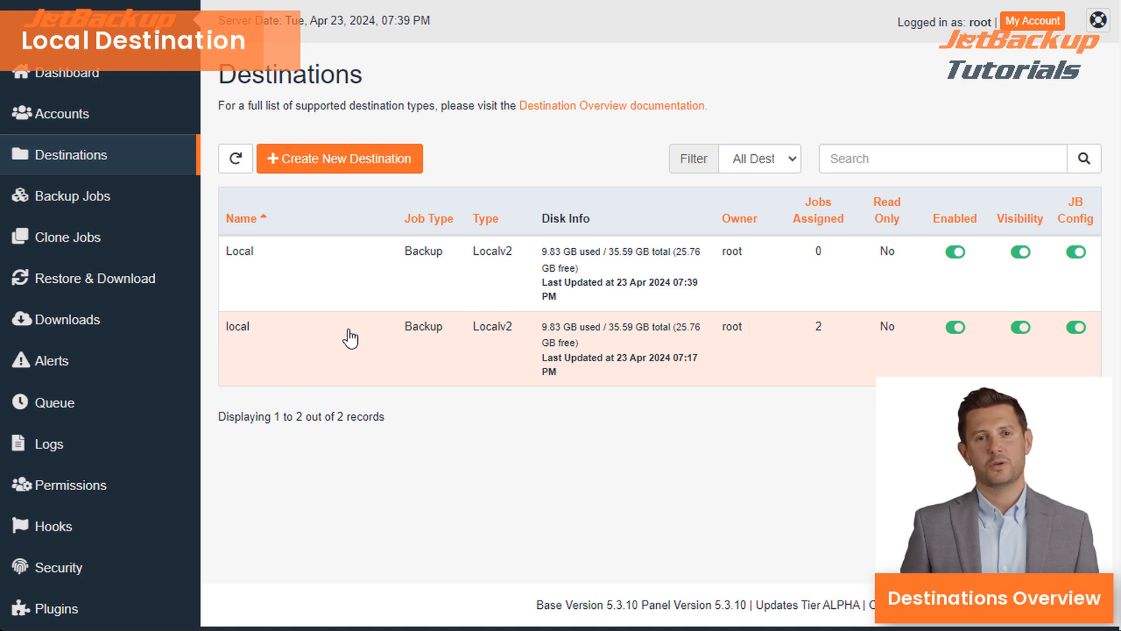
- Start another new destination with the Local (Legacy) destination type
left_click(330, 167)
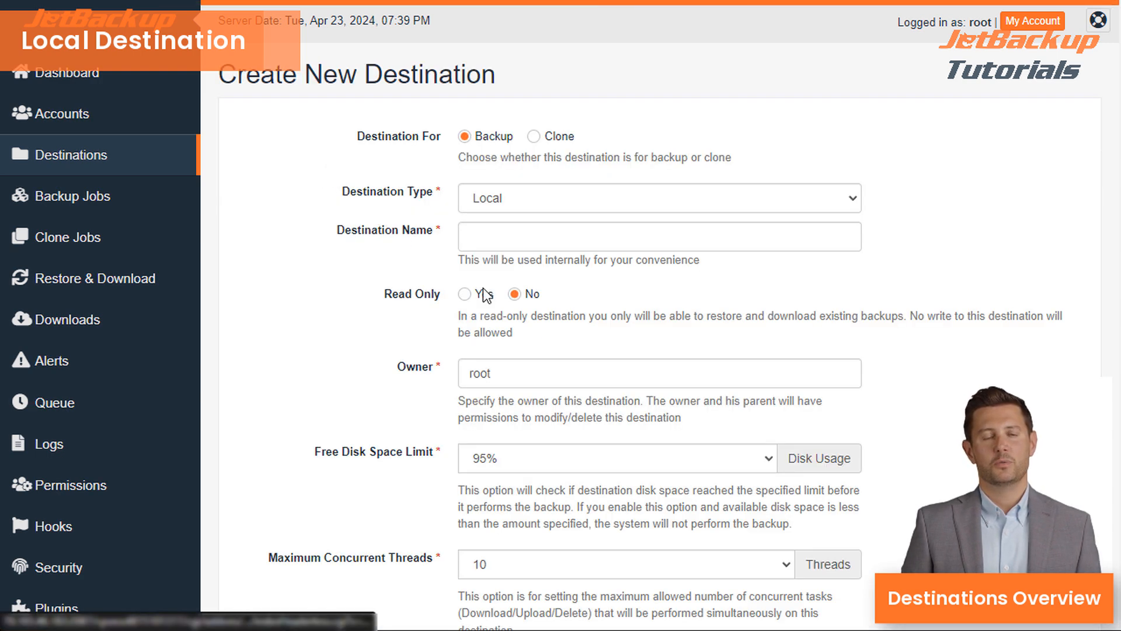
left_click(606, 197)
left_click(603, 254)
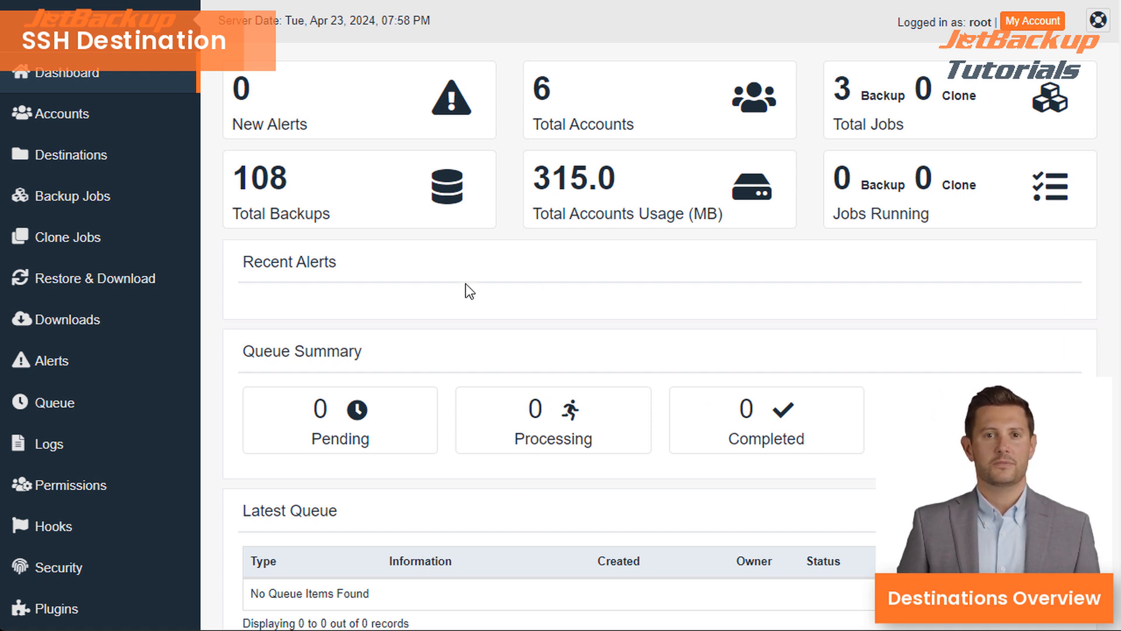
- Install the SSH (Legacy) via repo dev plugin for a new destination
left_click(127, 158)
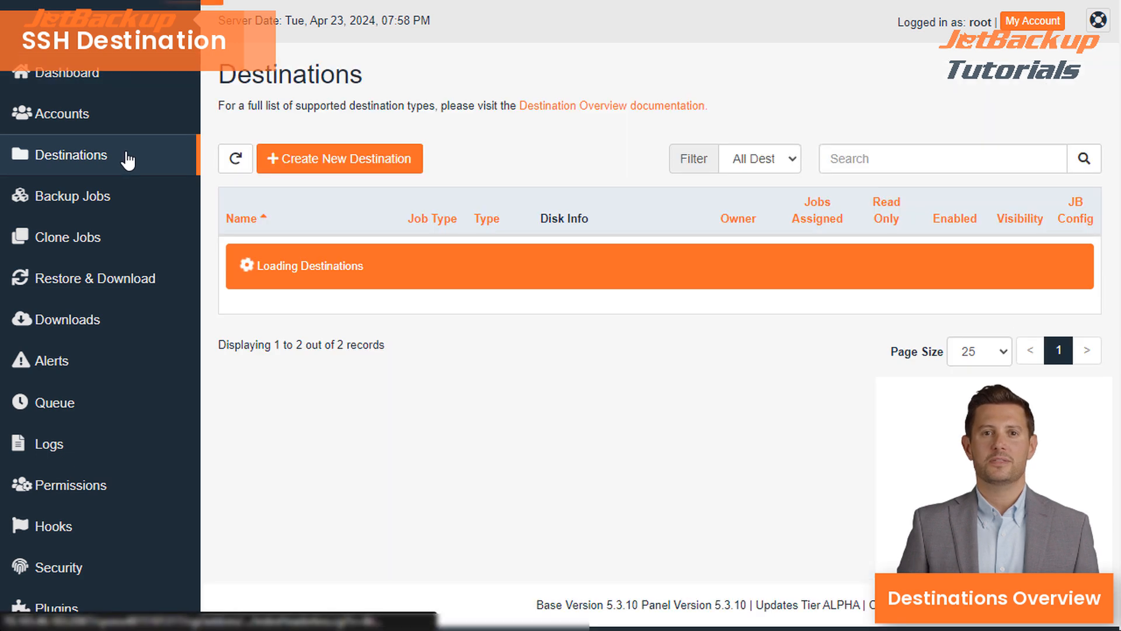
left_click(314, 160)
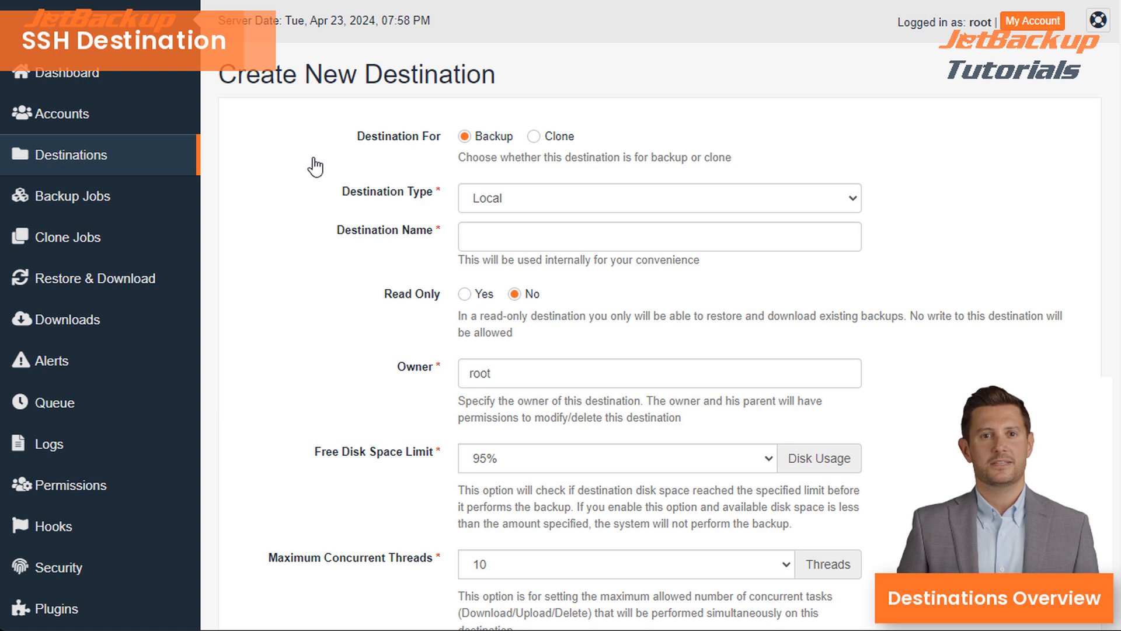
left_click(523, 203)
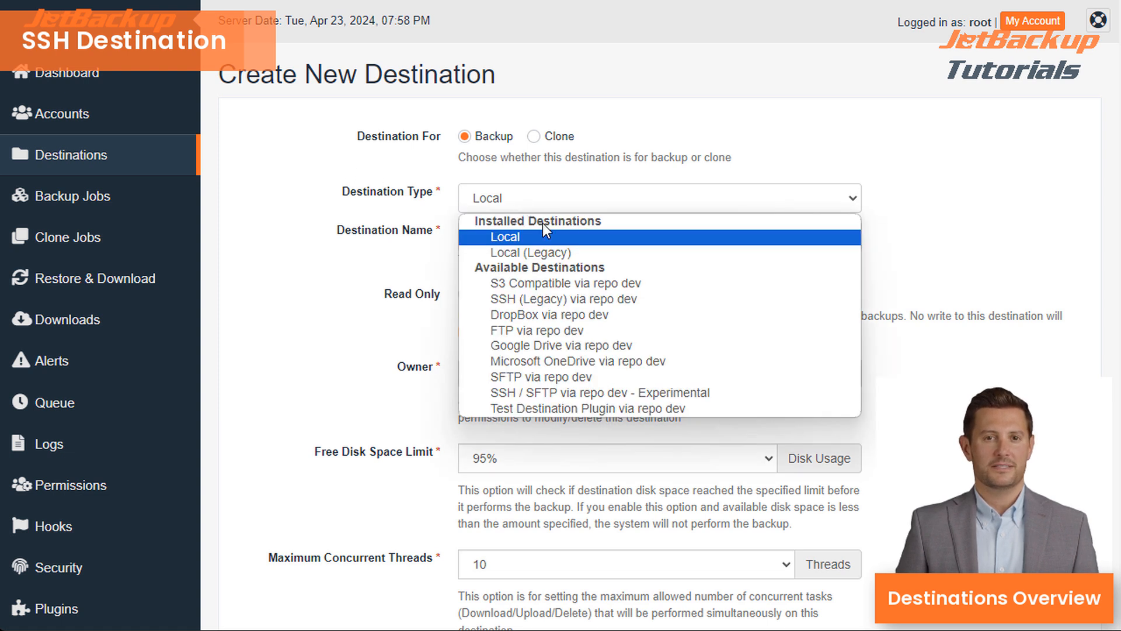
left_click(553, 300)
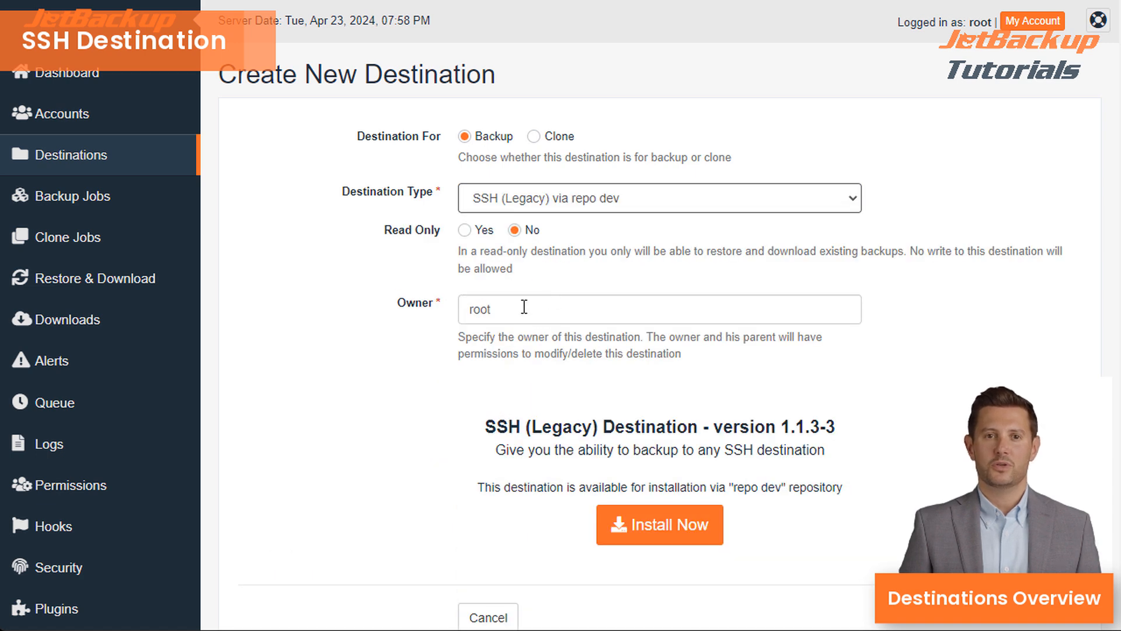
scroll(525, 306, "down", 2)
left_click(620, 444)
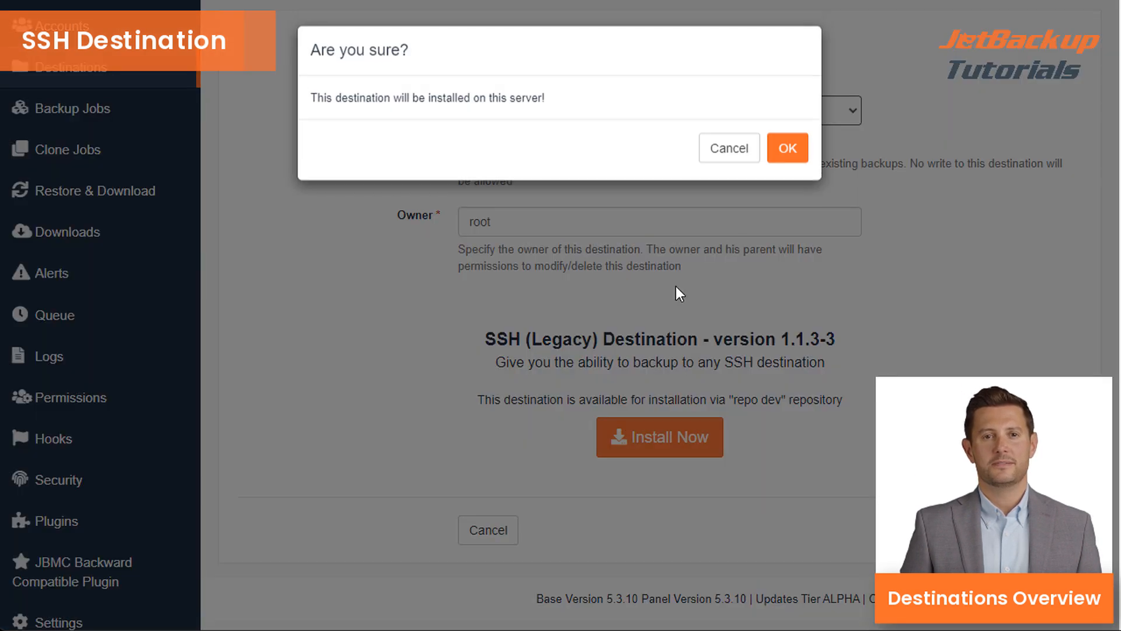
left_click(787, 150)
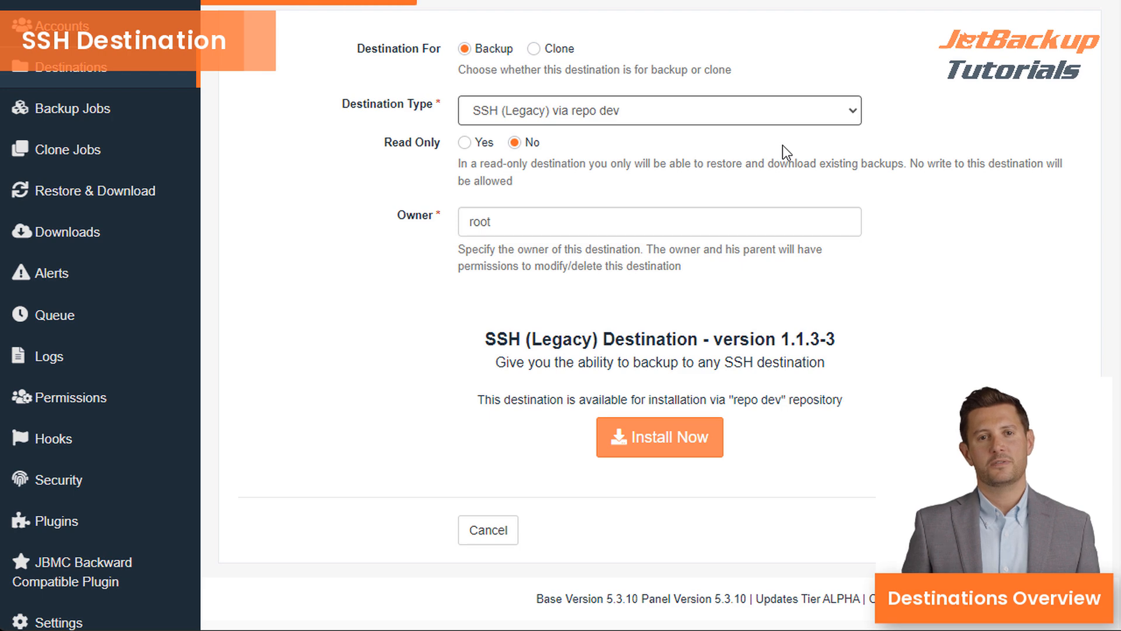
- Name the new SSH destination 'ssh'
left_click(748, 147)
type("ssh")
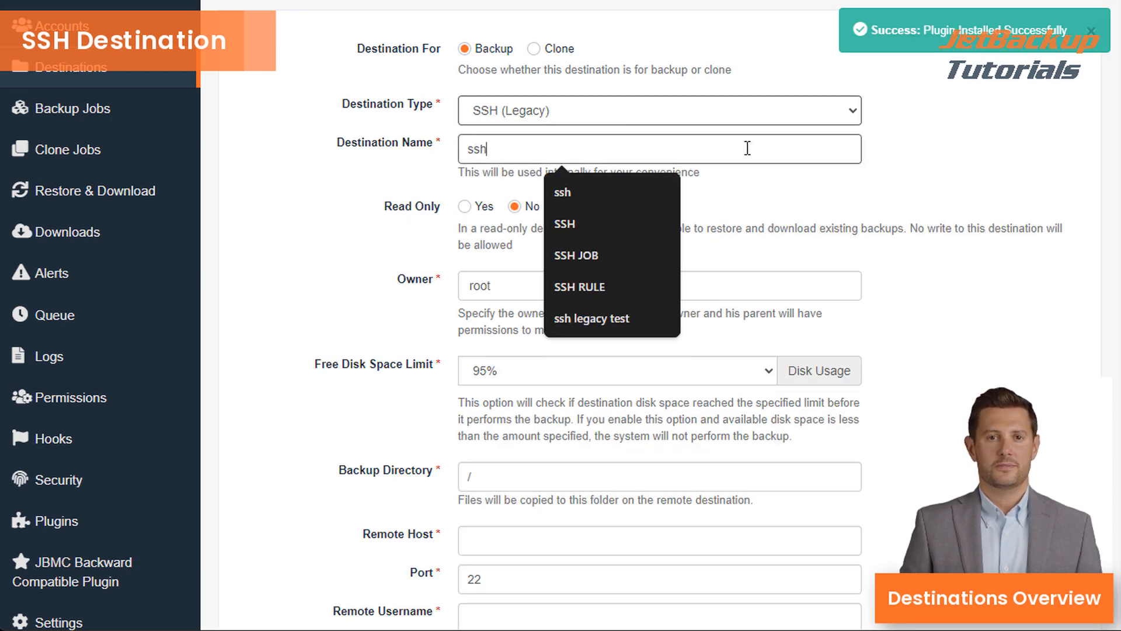
left_click(944, 213)
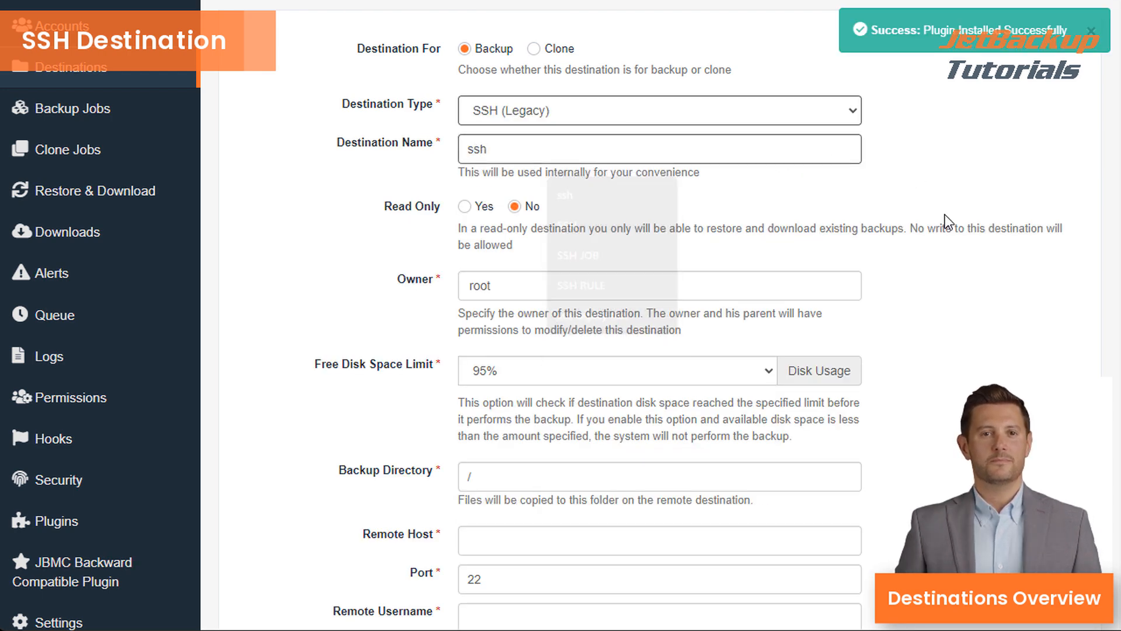
- Set backup directory /backups100000, the suggested remote host, port 1322 and username root
scroll(866, 225, "down", 1)
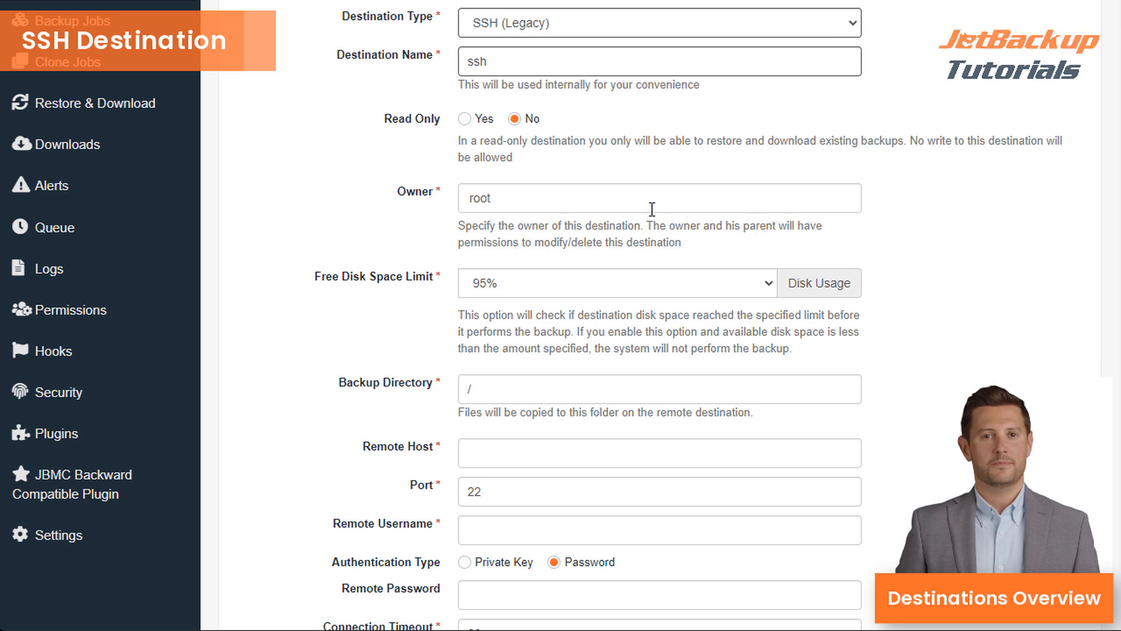
left_click(565, 391)
type("backups100000")
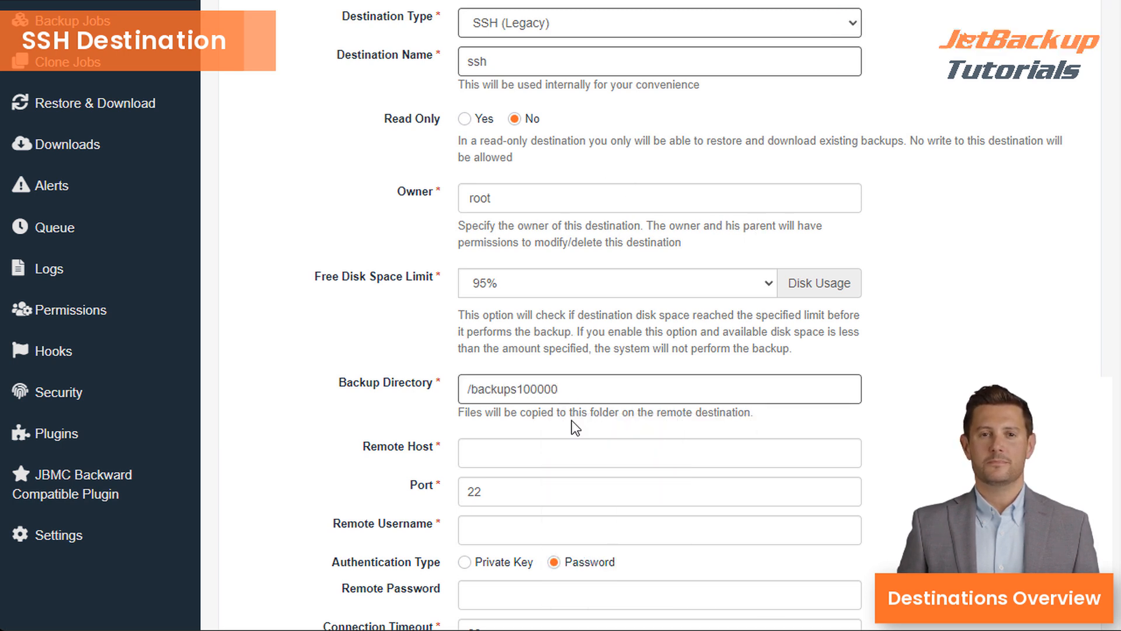
left_click(557, 451)
left_click(610, 264)
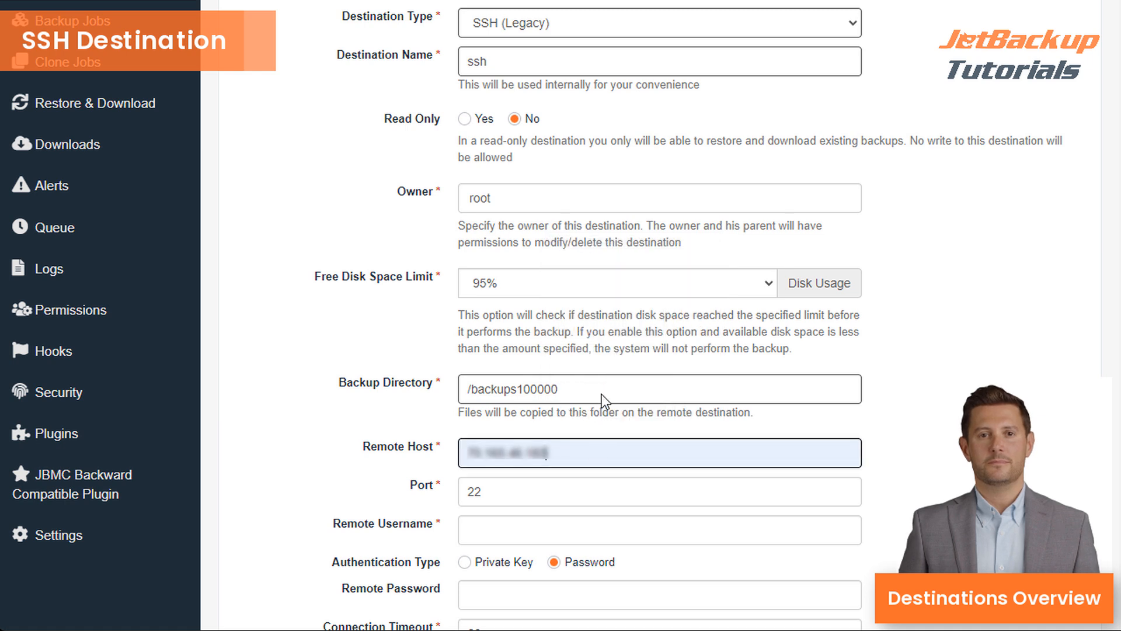
left_click(537, 491)
key("BackSpace")
key("BackSpace")
type("1322")
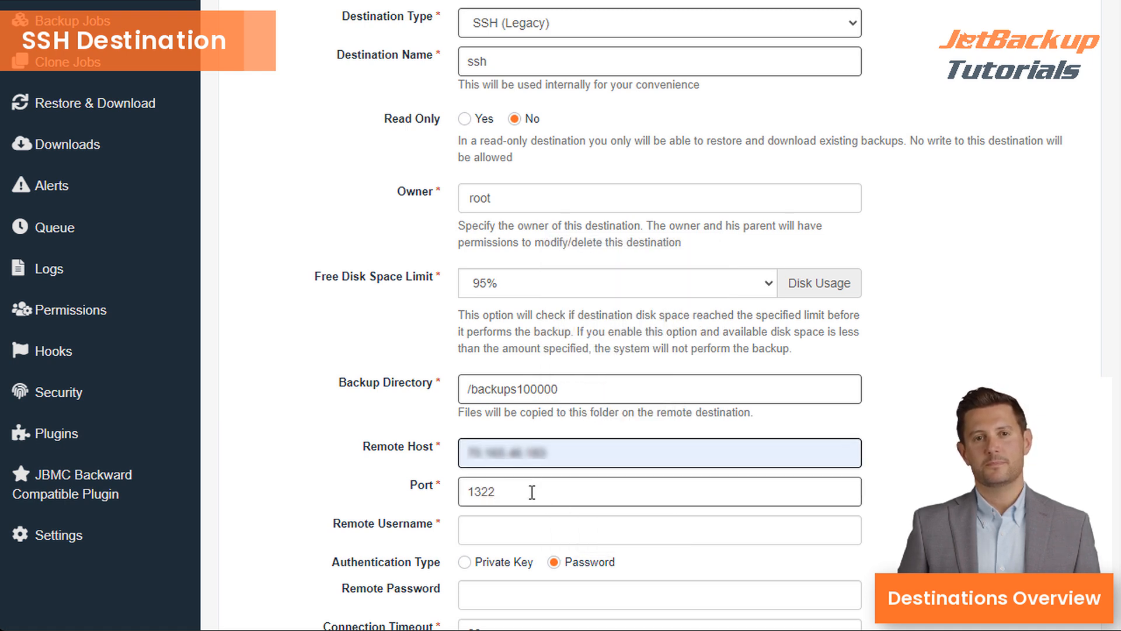
left_click(504, 532)
type("root")
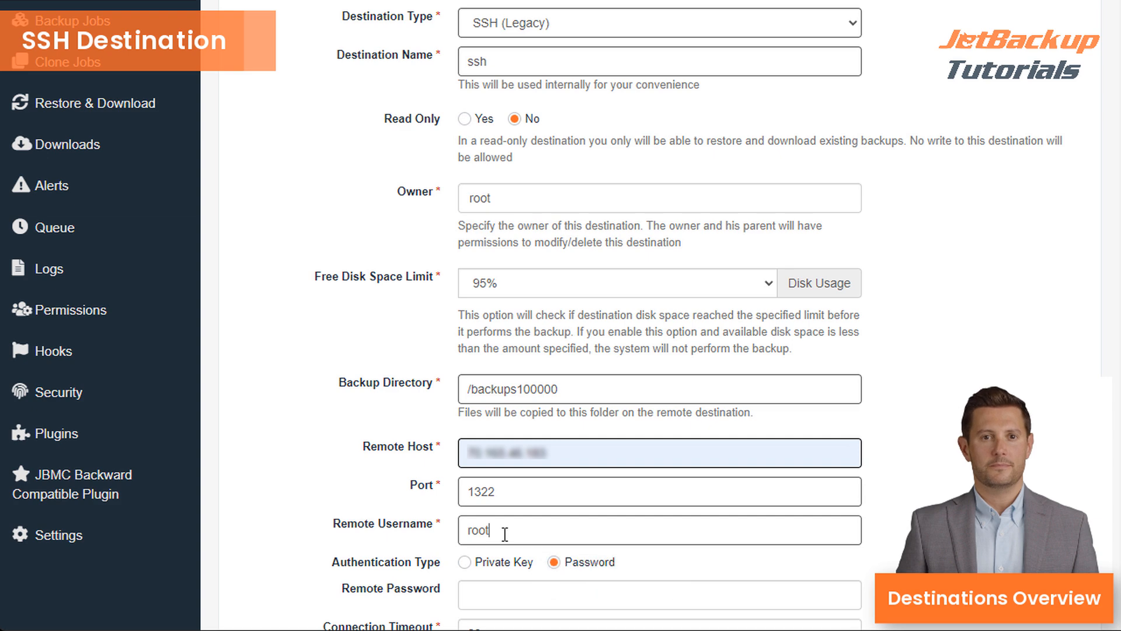
- Use private-key authentication with /root/.ssh/id_rsa and submit the ssh destination
scroll(504, 464, "down", 3)
left_click(502, 387)
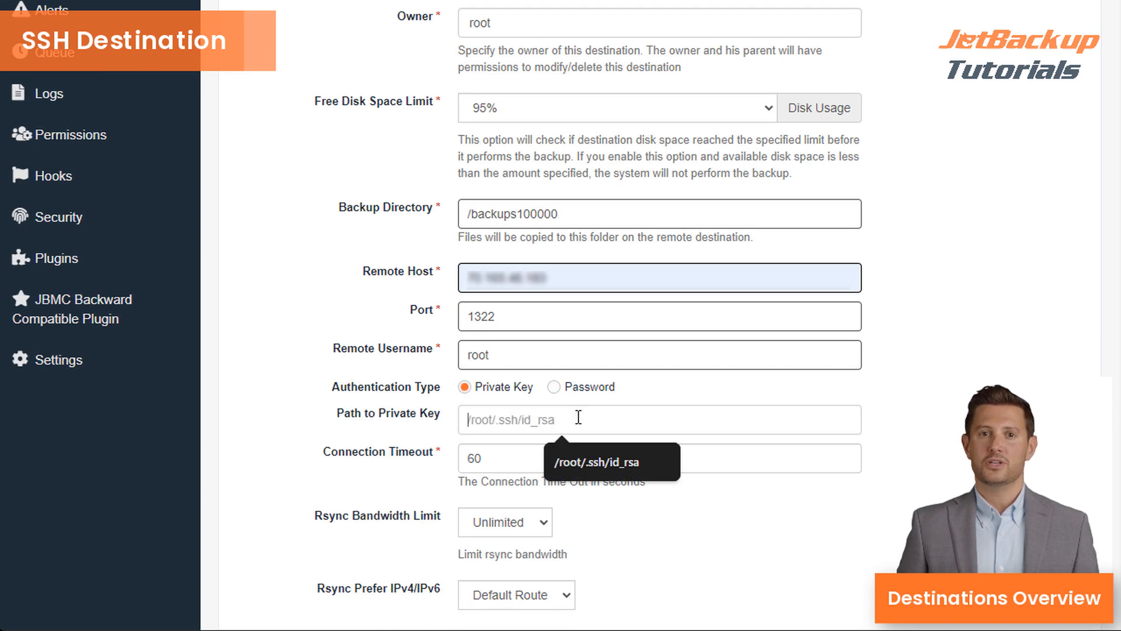
left_click(593, 461)
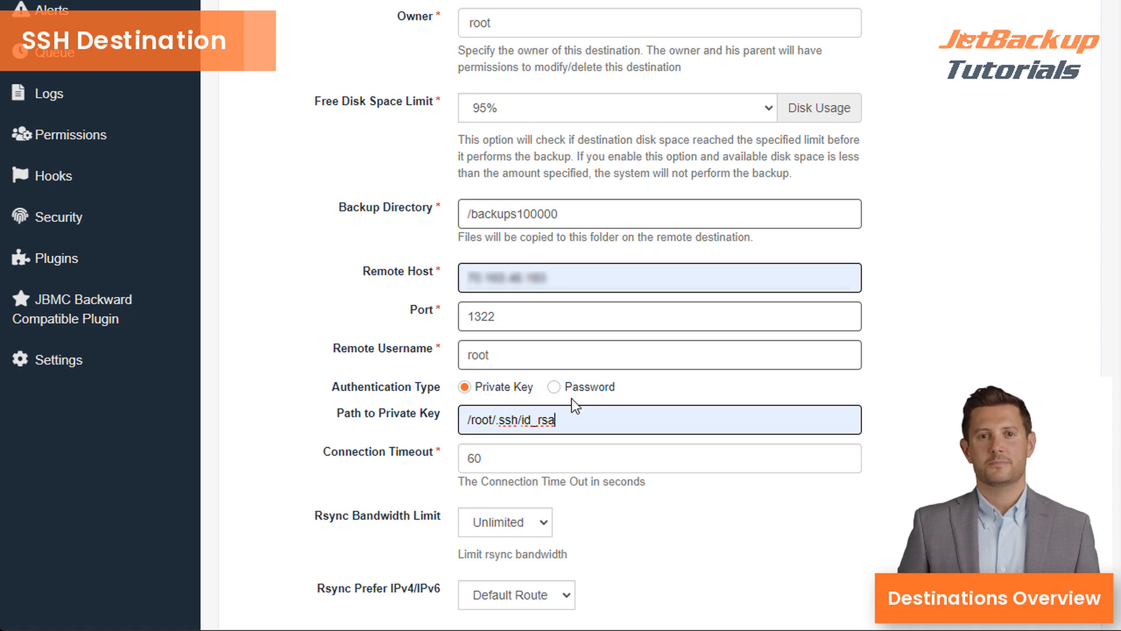
scroll(594, 484, "down", 2)
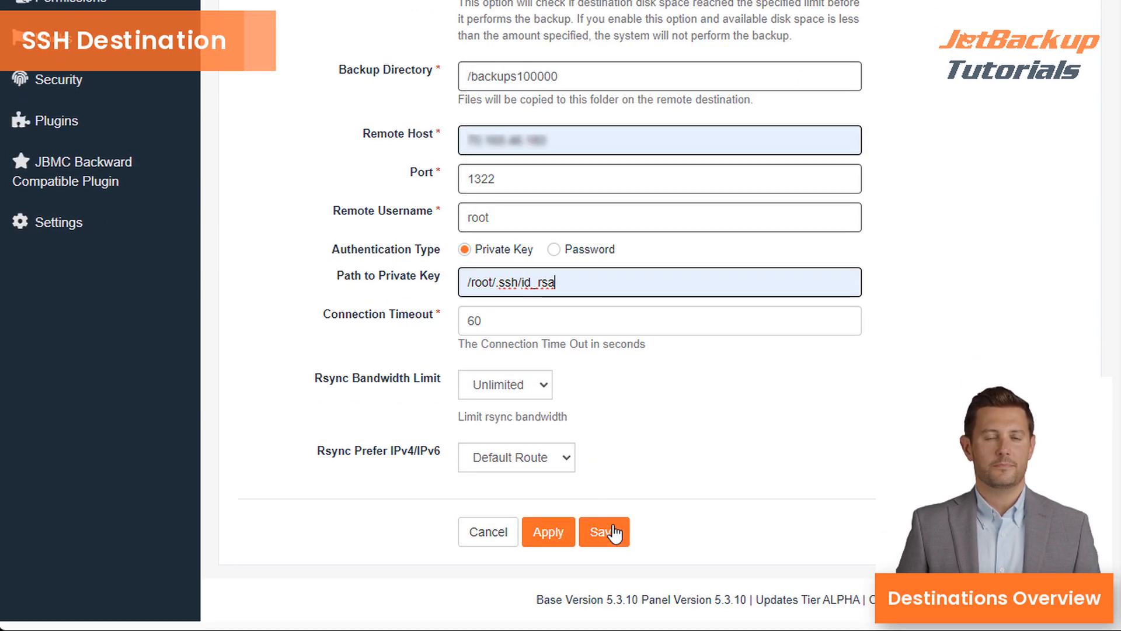
key("Return")
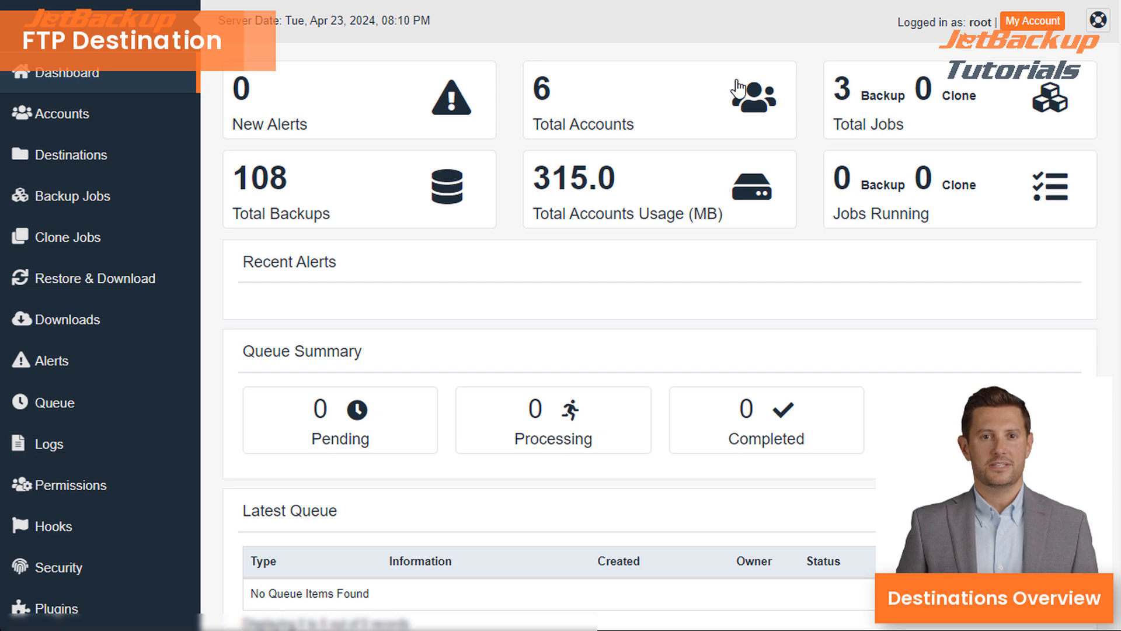
- Start a new destination, choose FTP via repo dev and install its plugin
left_click(138, 163)
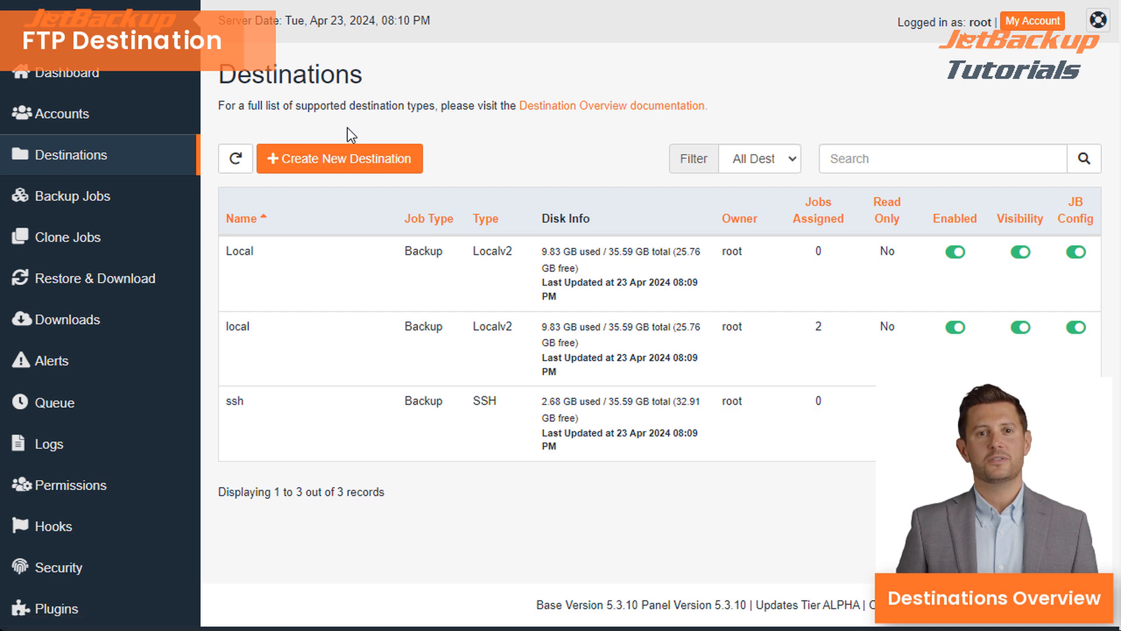
left_click(333, 158)
left_click(527, 201)
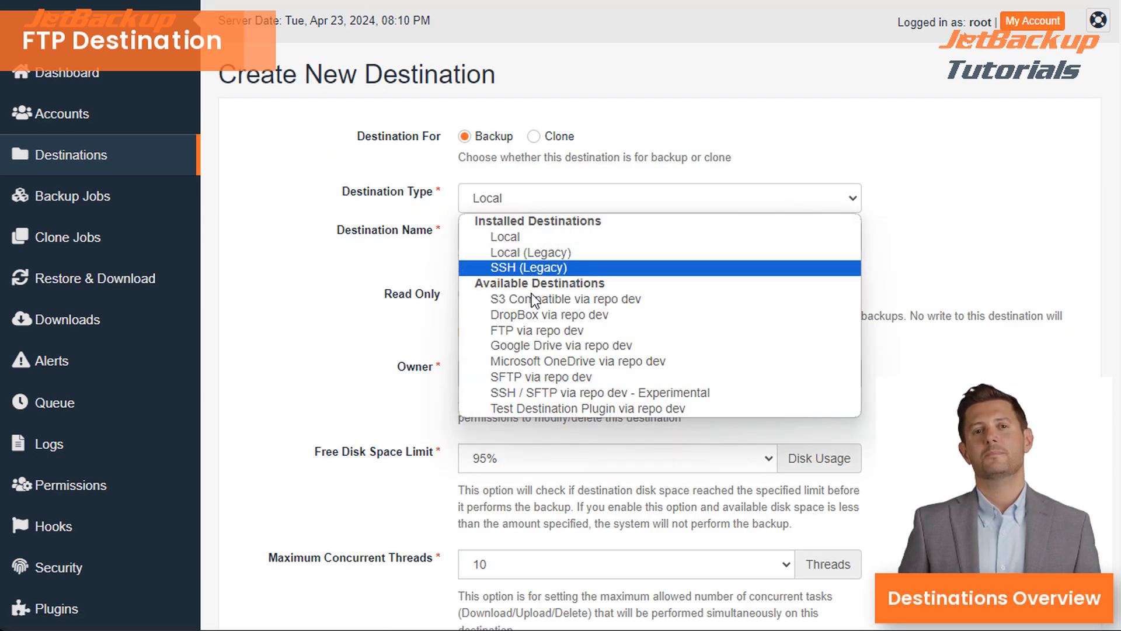
left_click(528, 331)
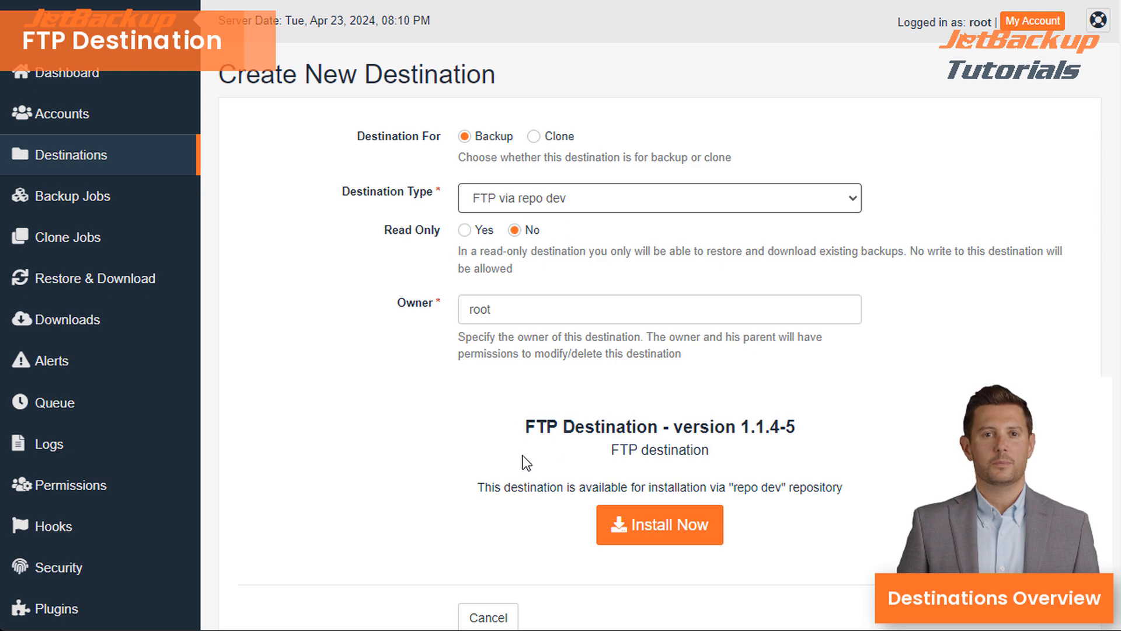
left_click(651, 532)
left_click(790, 145)
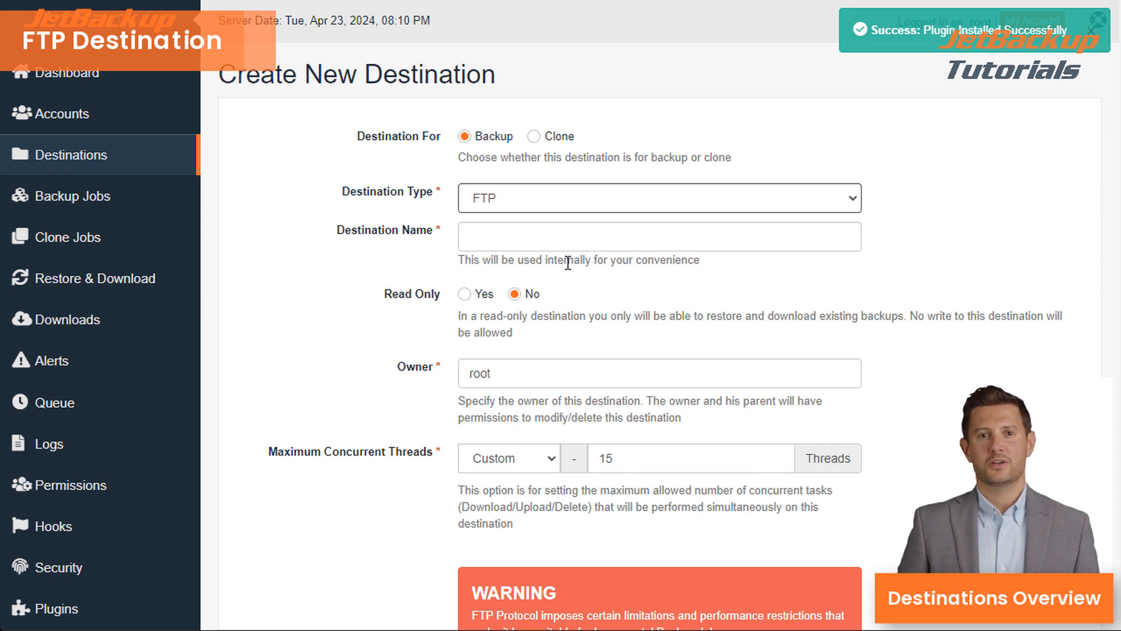
- Name the destination 'FTP' with backup directory /ftpbackups10
left_click(551, 230)
type("FTP")
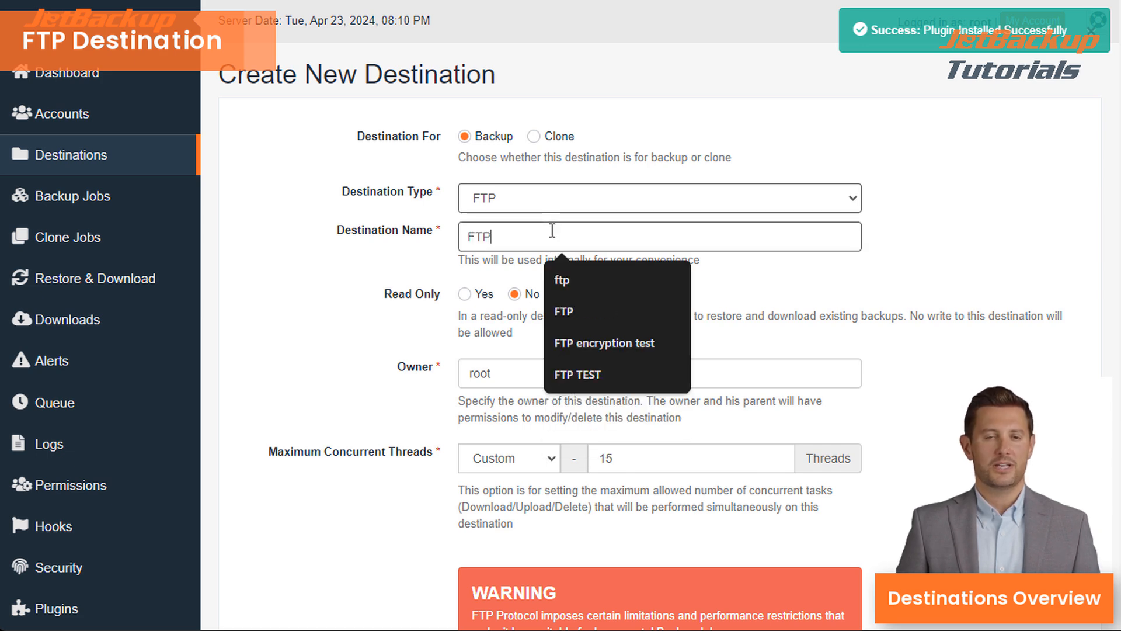
scroll(366, 290, "down", 4)
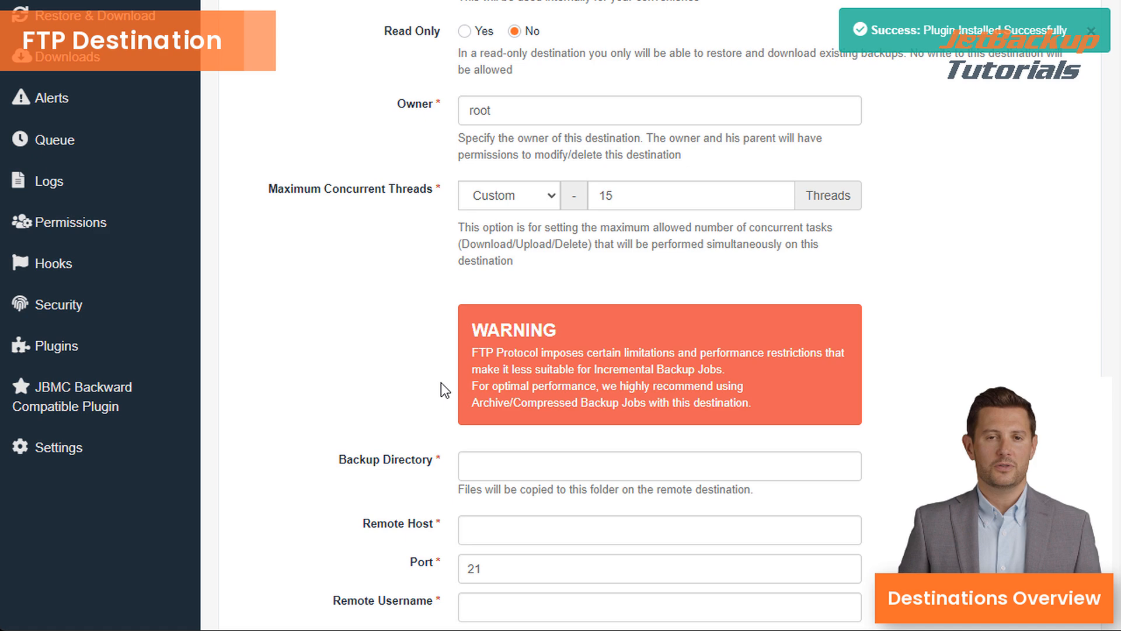
left_click(509, 469)
type("/ftpbackups10")
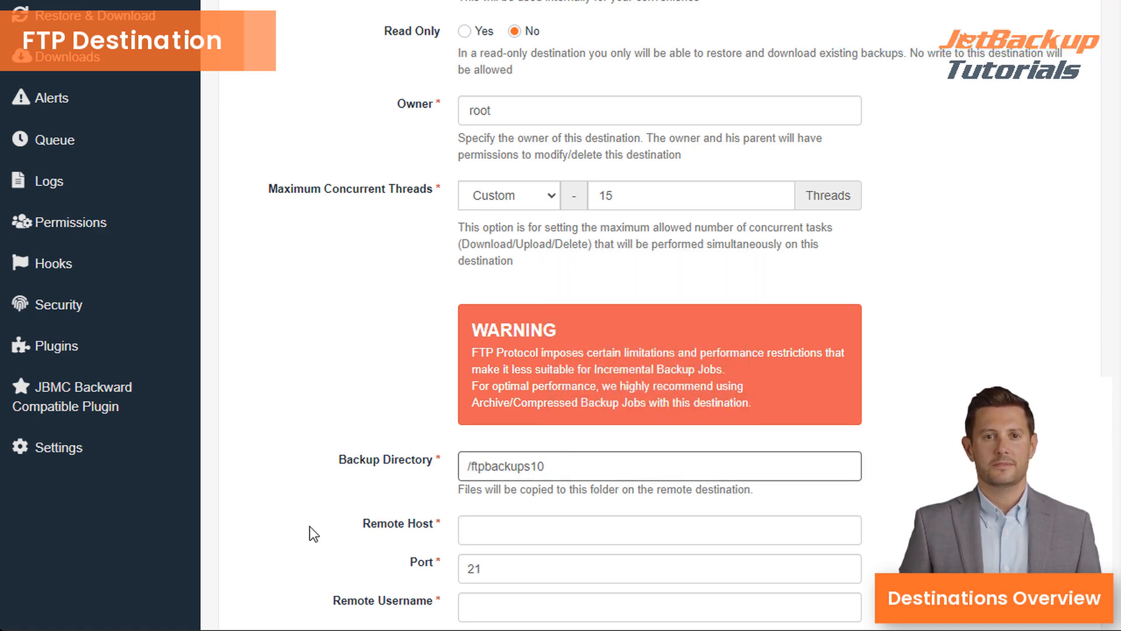
- Fill in the saved remote host, username and password, then save the FTP destination
scroll(310, 528, "down", 1)
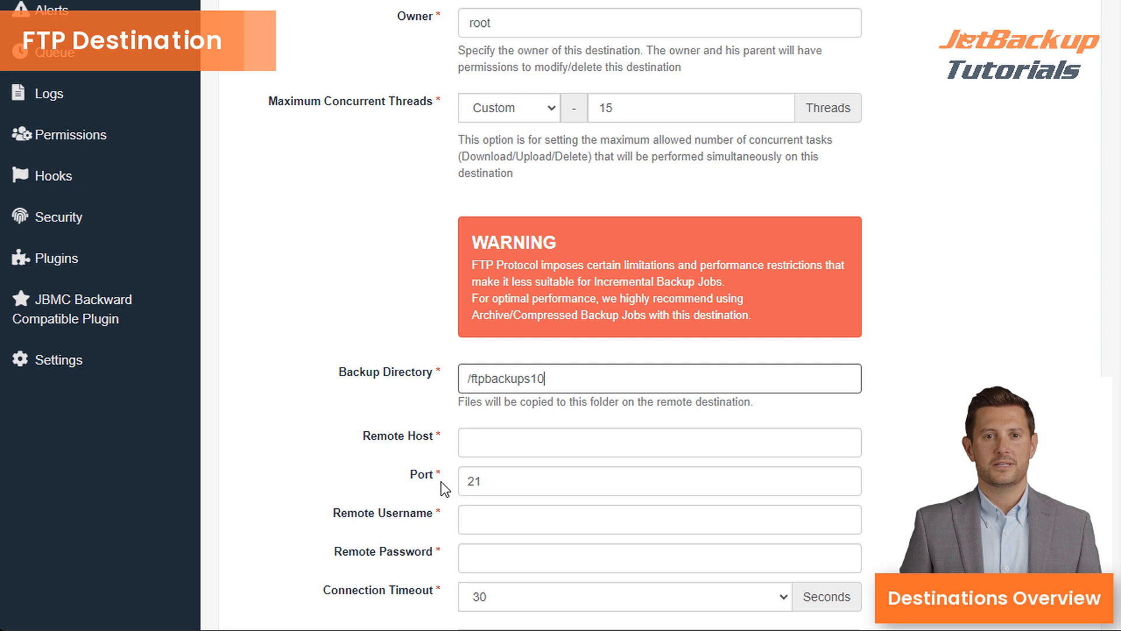
left_click(482, 448)
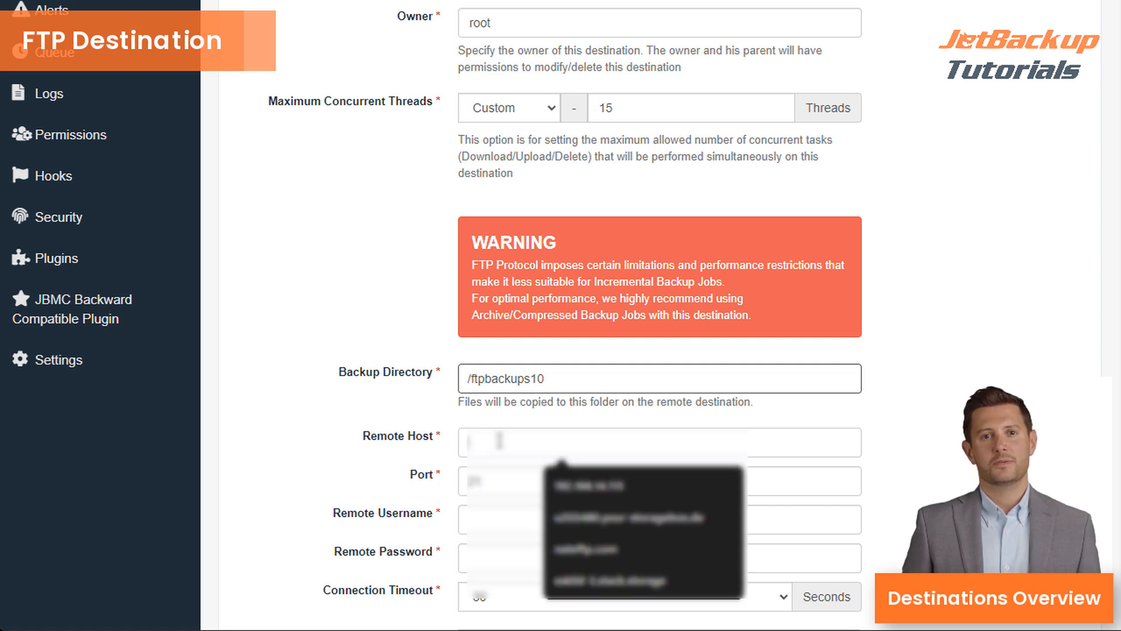
left_click(560, 518)
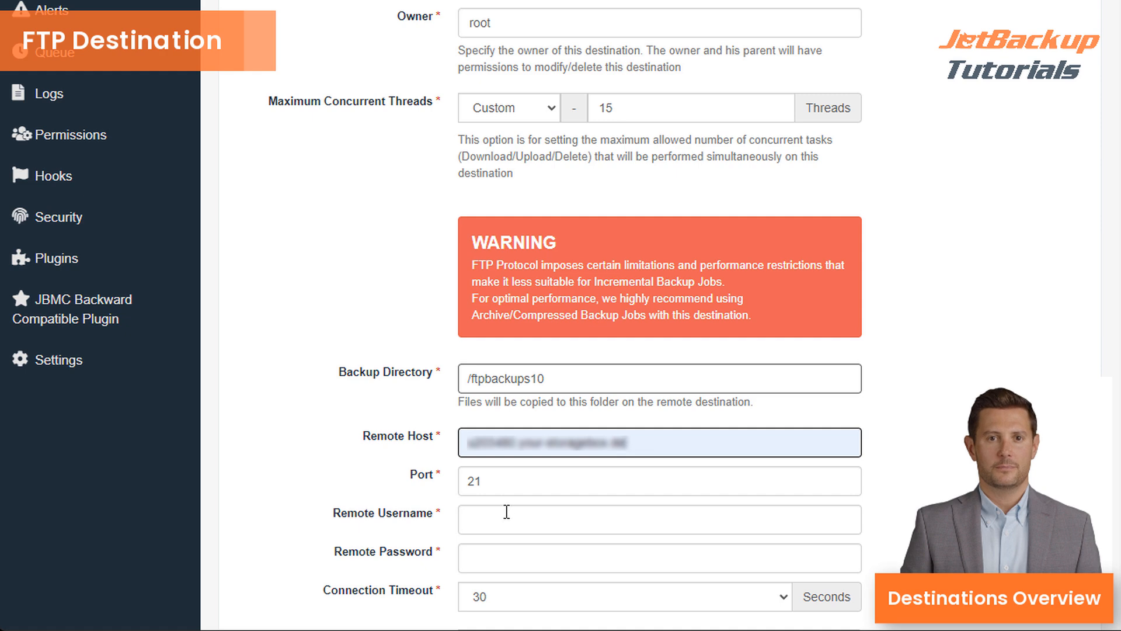
left_click(532, 515)
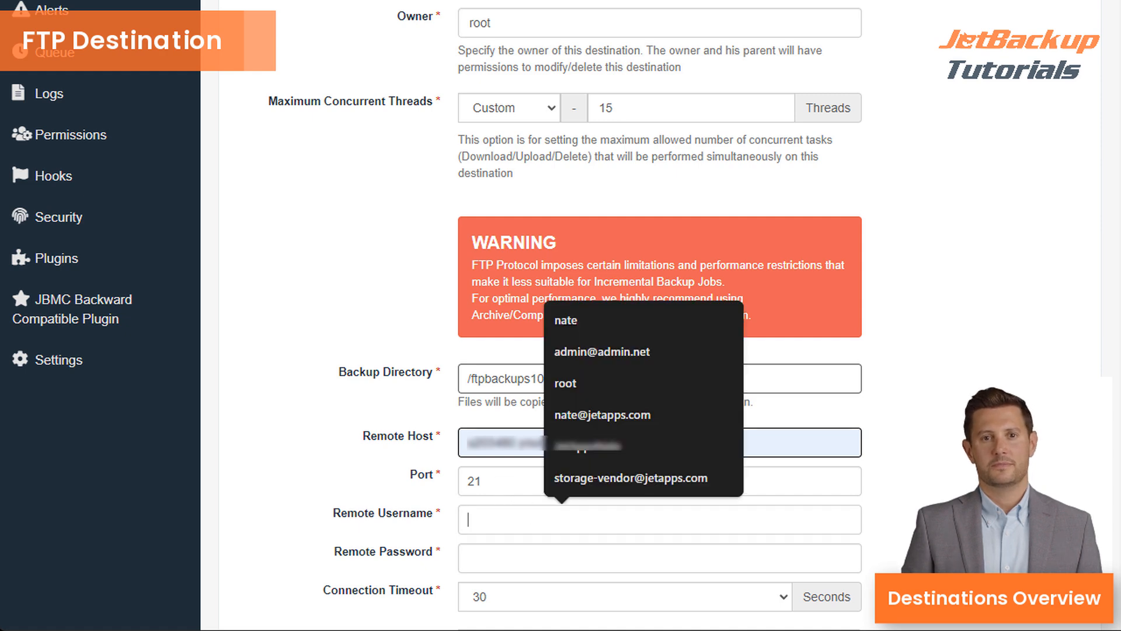
key("ctrl+v")
left_click(620, 570)
key("ctrl+v")
scroll(380, 522, "down", 1)
scroll(381, 523, "down", 3)
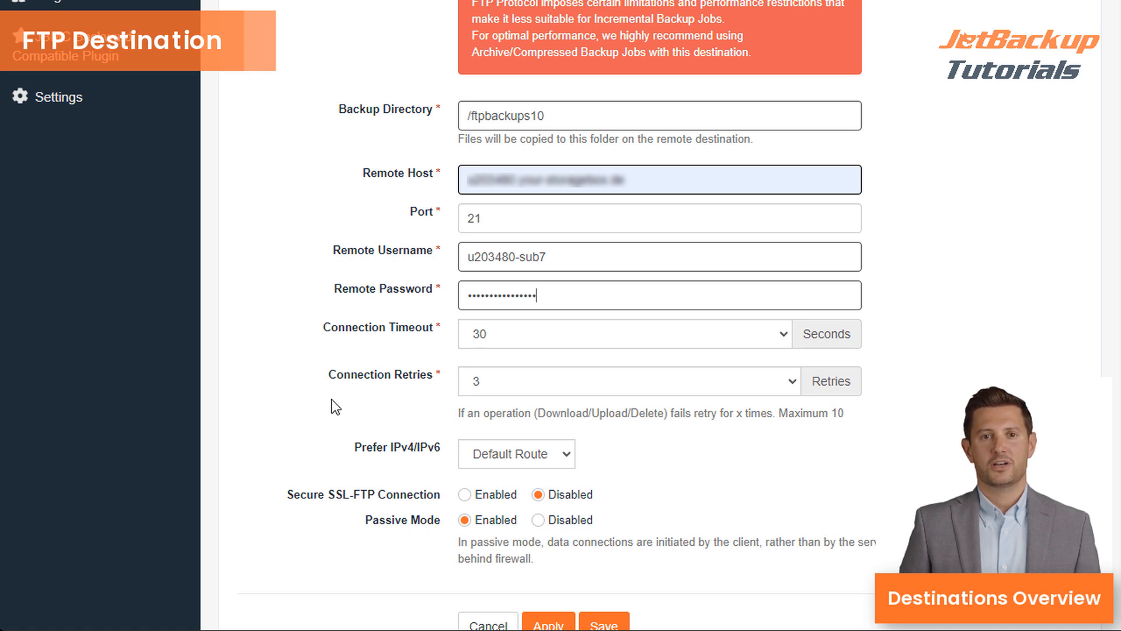
scroll(330, 403, "down", 2)
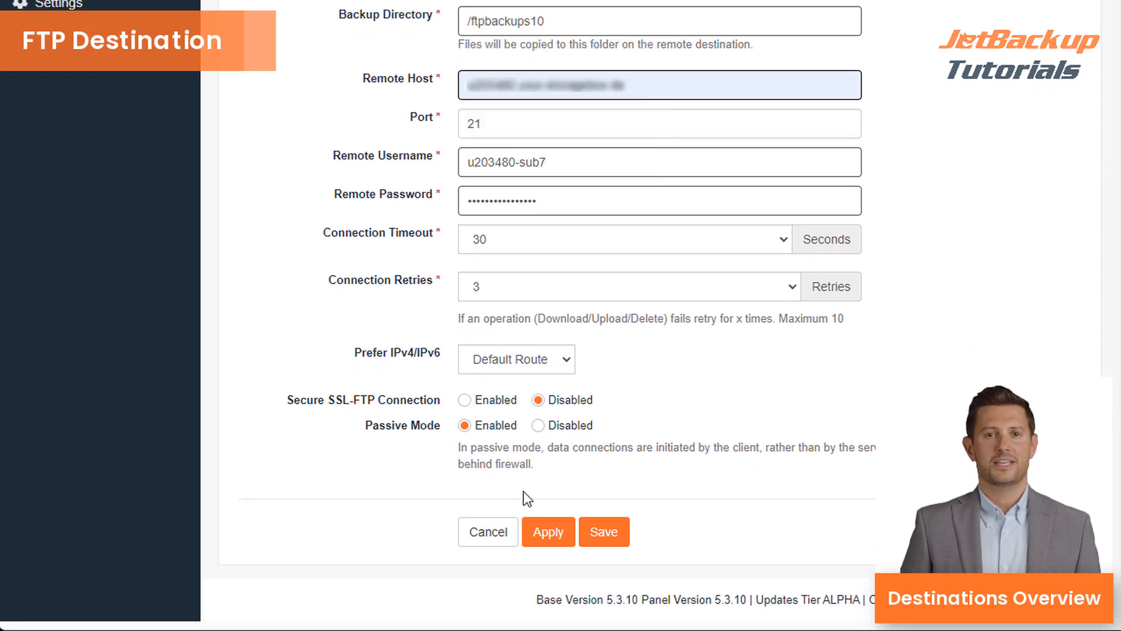
left_click(607, 536)
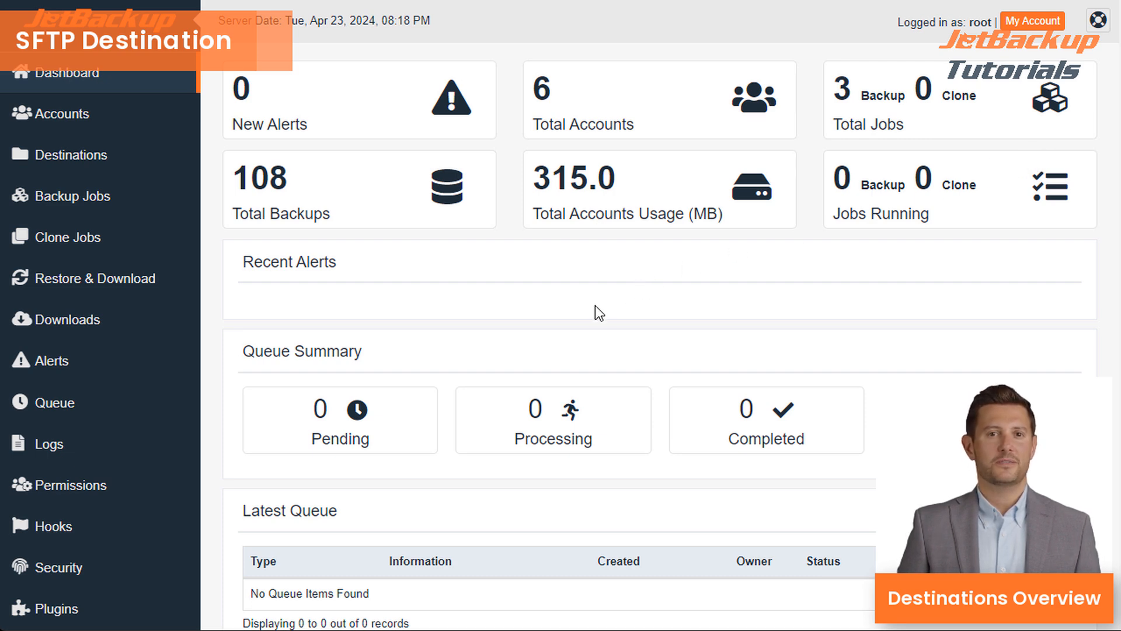
- Start a new destination, choose SFTP via repo dev and install its plugin
left_click(125, 154)
left_click(356, 166)
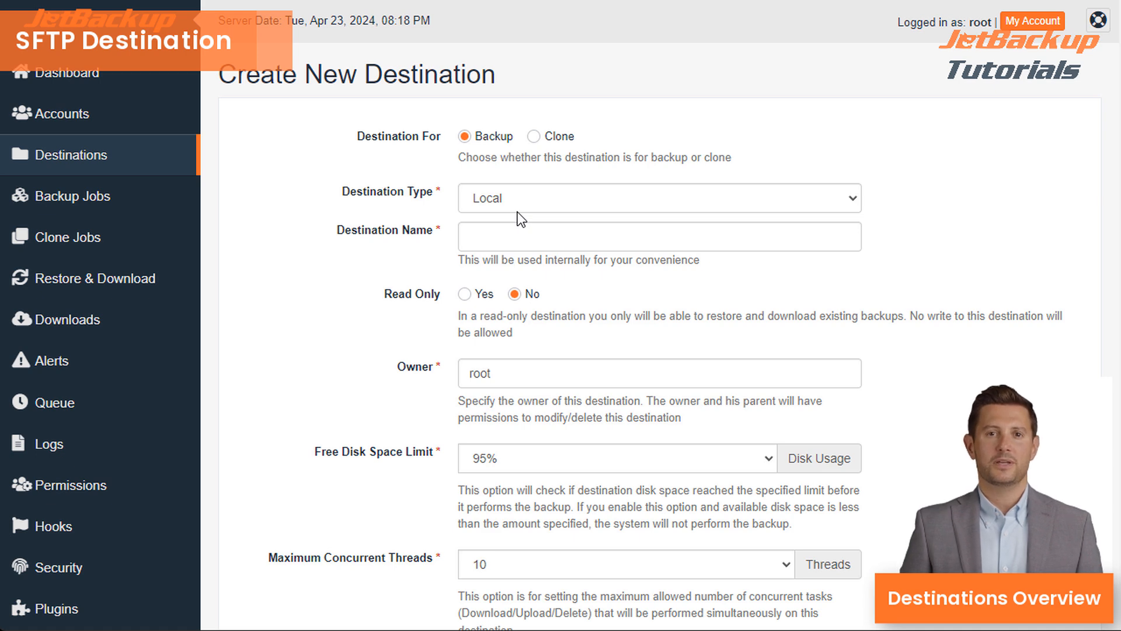
left_click(495, 198)
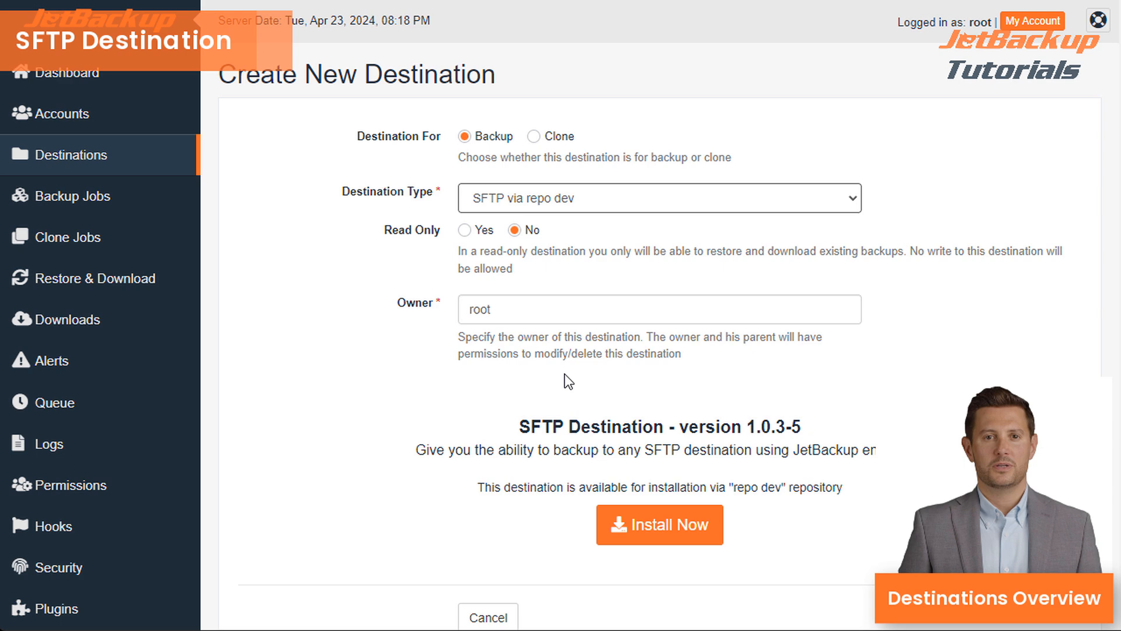
left_click(646, 529)
left_click(788, 149)
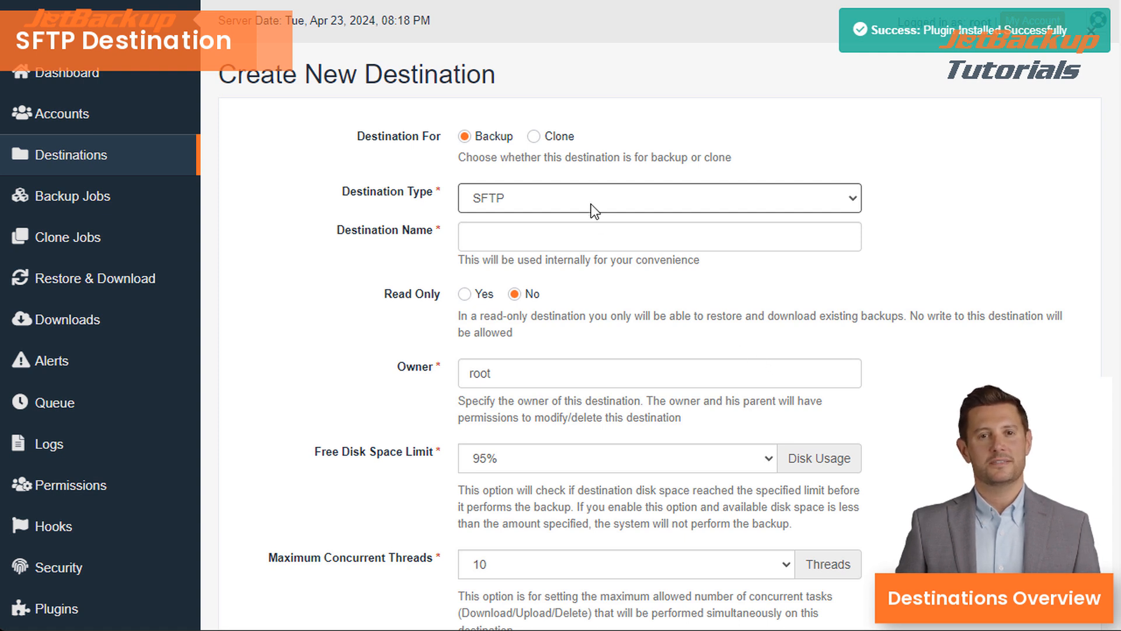
- Name it 'SFTP' with the saved host, port 10, user root and directory /sftpbackups1000
left_click(557, 244)
type("SFTP")
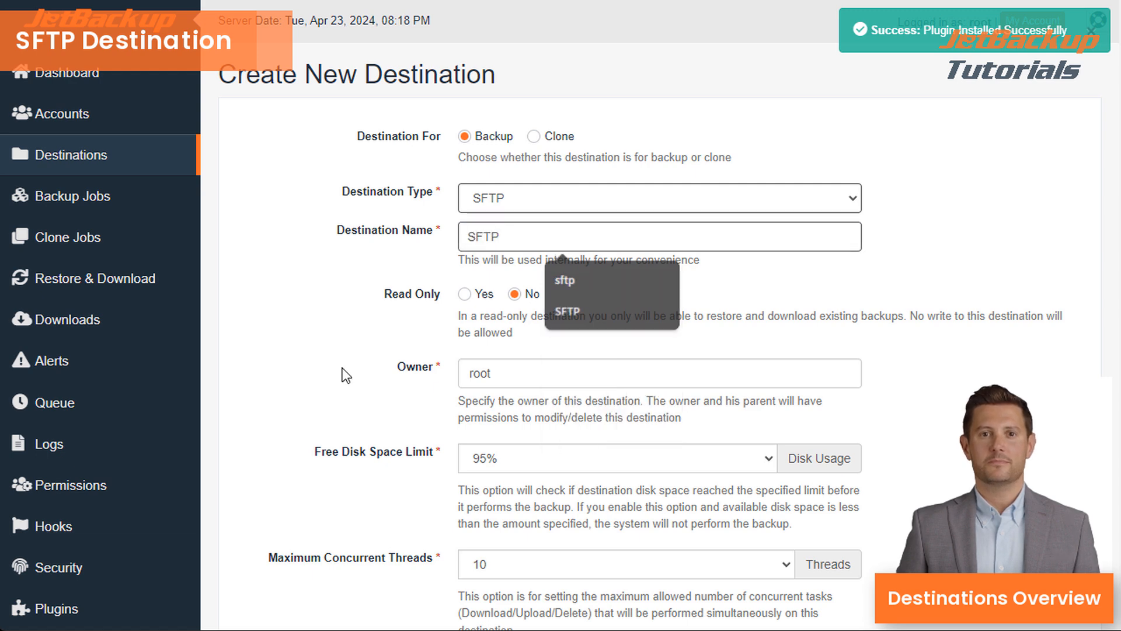
scroll(342, 375, "down", 8)
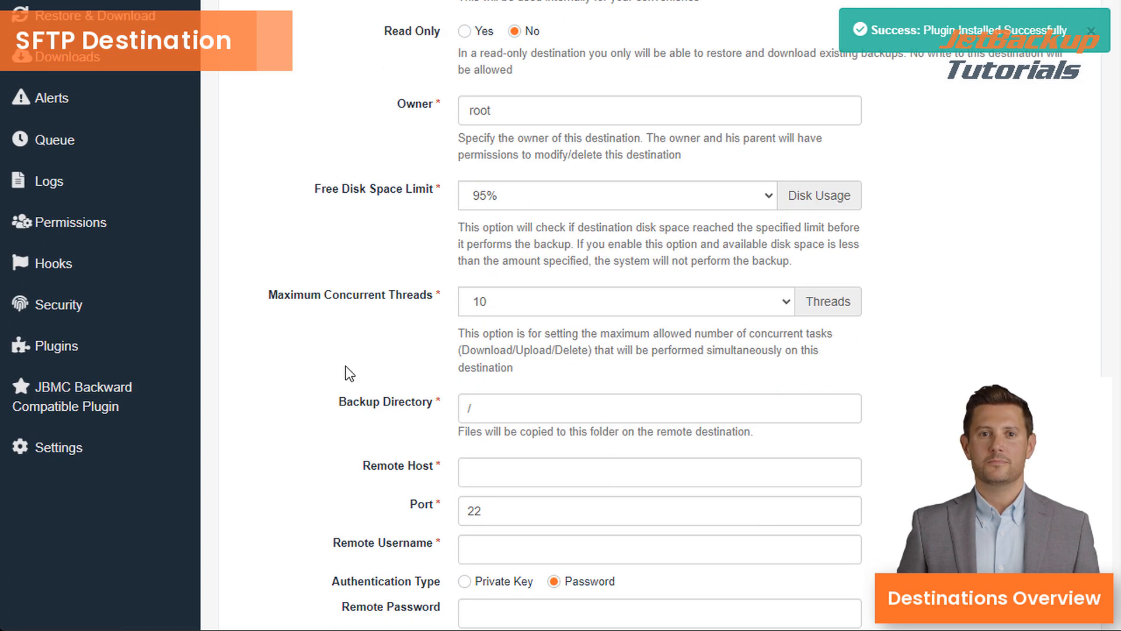
left_click(518, 305)
key("ctrl+v")
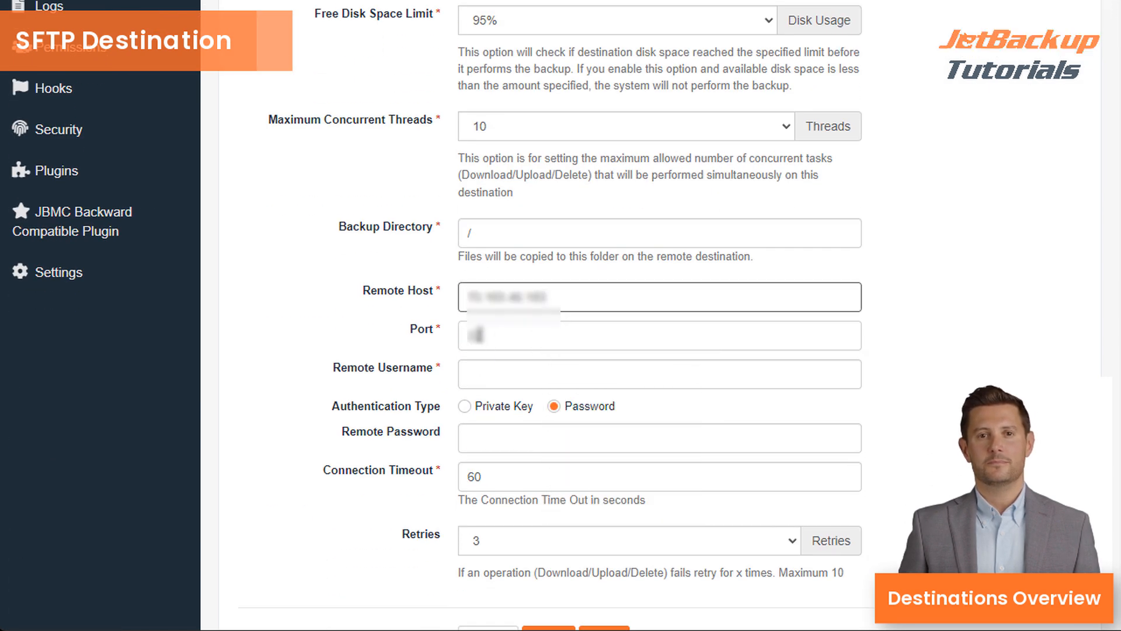
left_click(466, 334)
type("10")
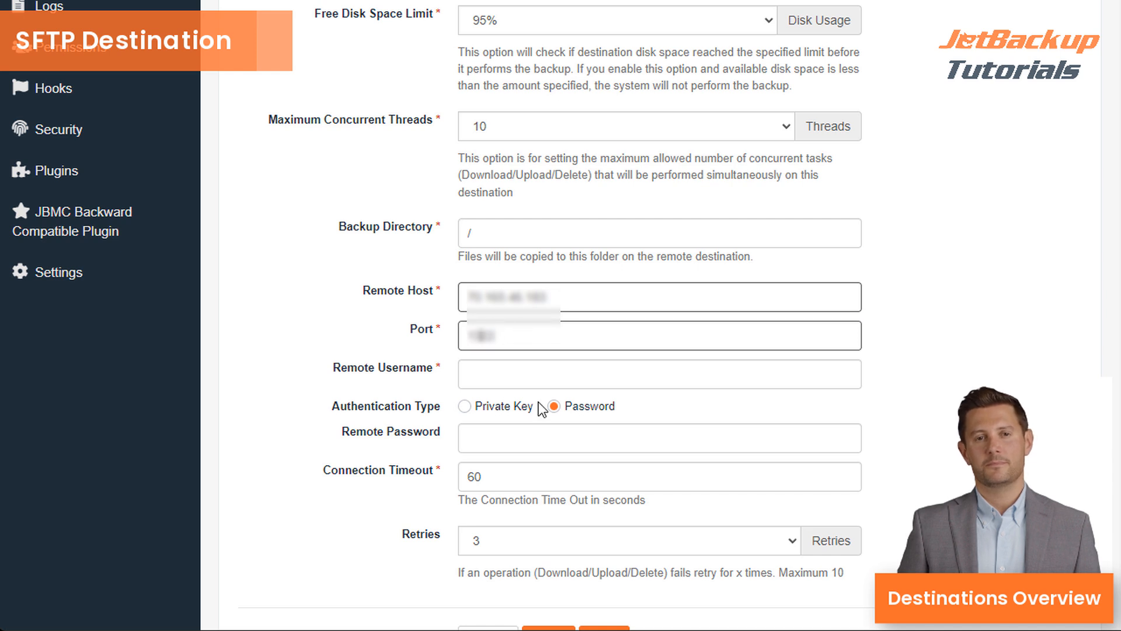
left_click(518, 383)
type("root")
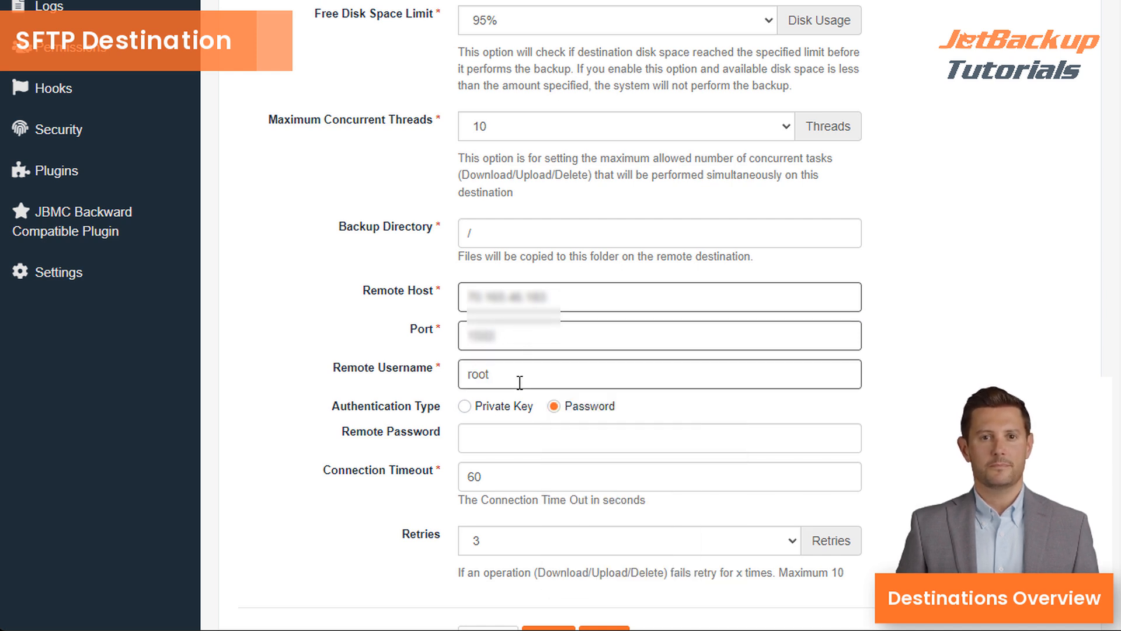
left_click(530, 238)
type("/sftp")
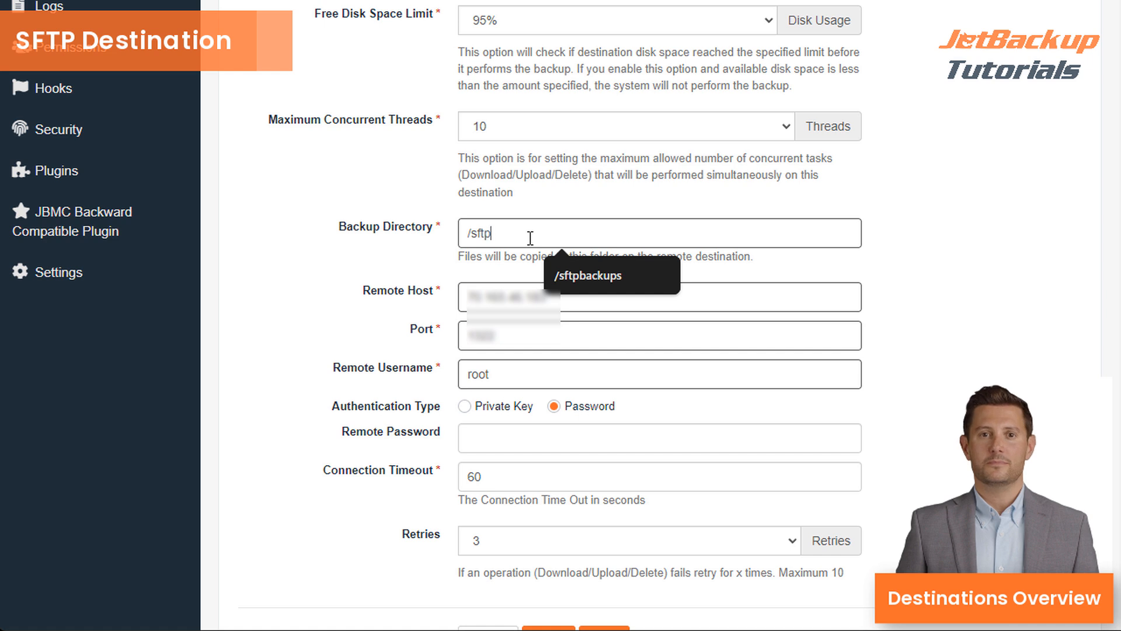
type("backups1000")
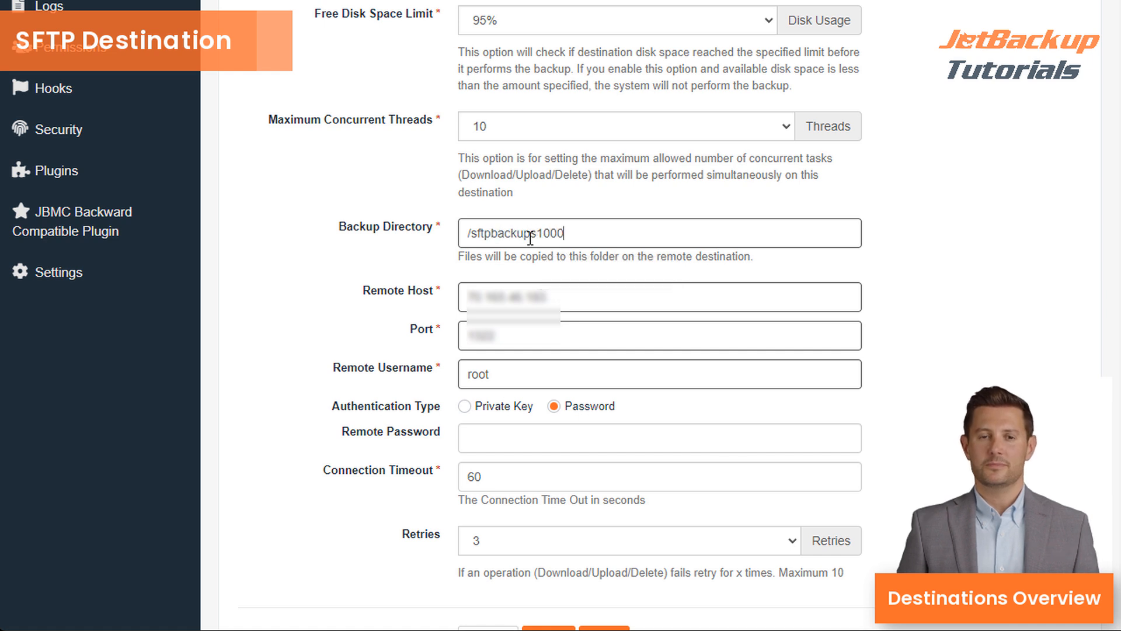
- Switch authentication to Private Key using /root/.ssh/id_rsa
left_click(696, 377)
scroll(696, 377, "down", 2)
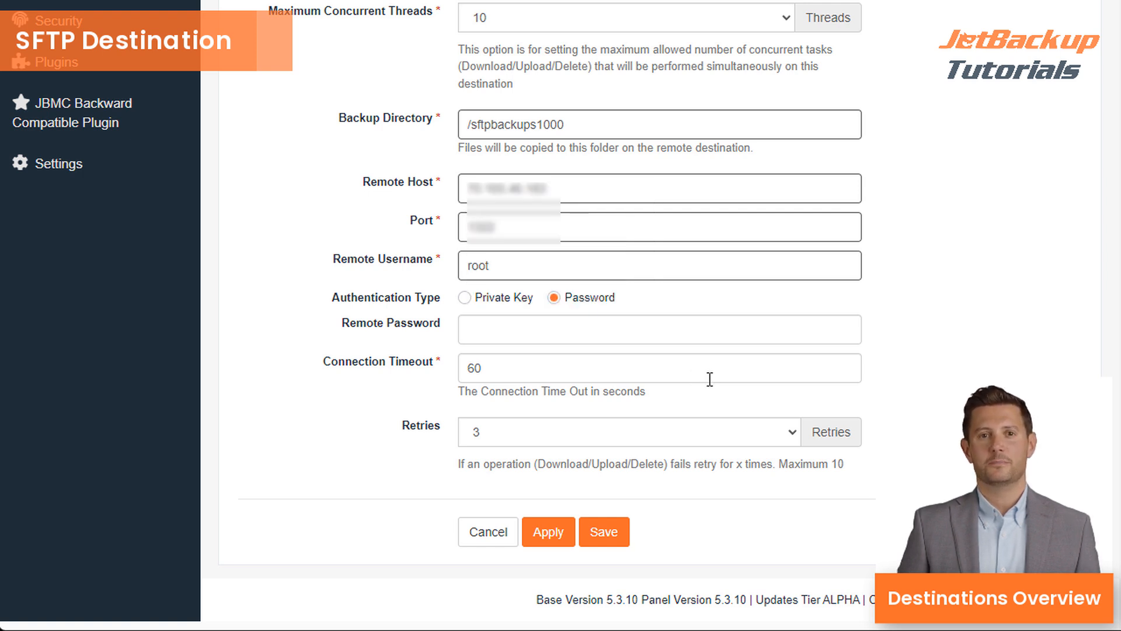
left_click(676, 342)
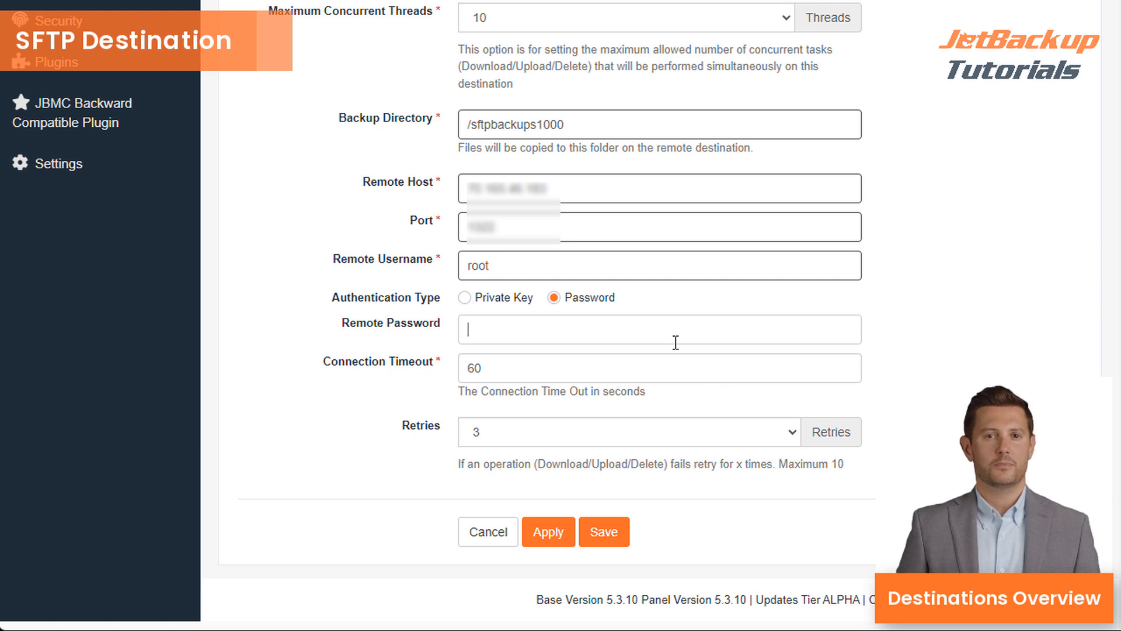
left_click(493, 303)
left_click(597, 330)
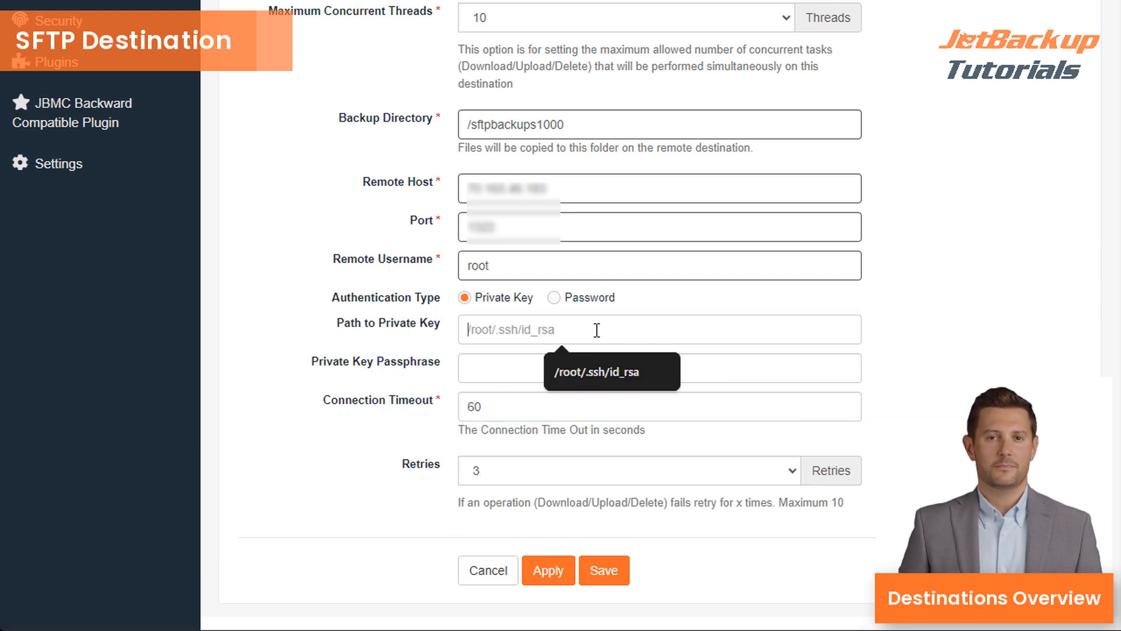
left_click(595, 374)
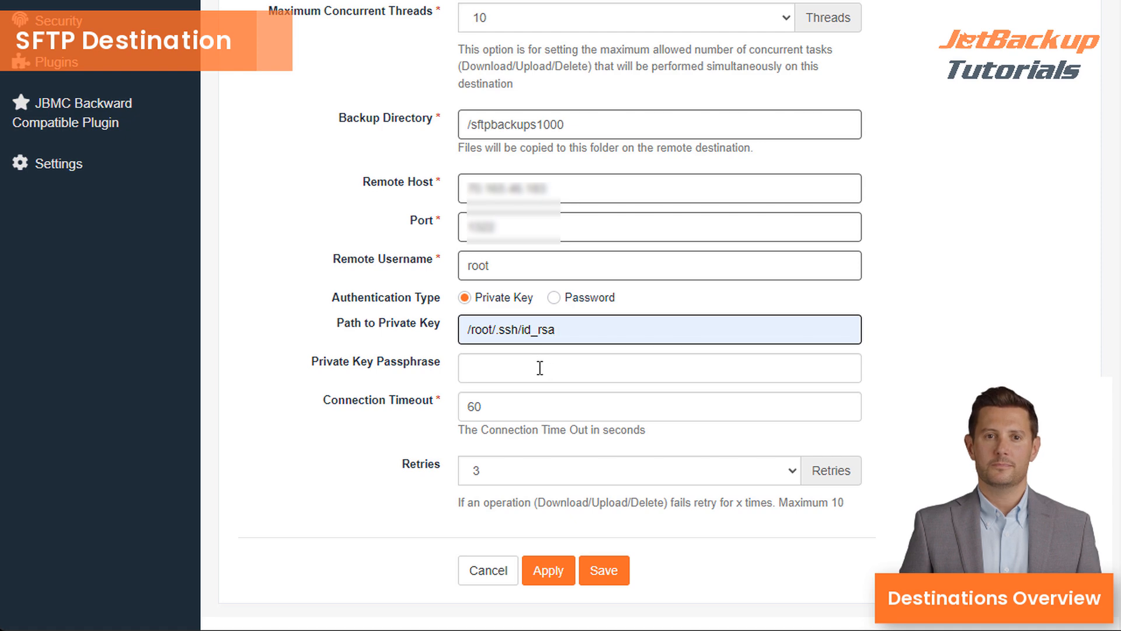
- Save the completed SFTP destination form
left_click(604, 571)
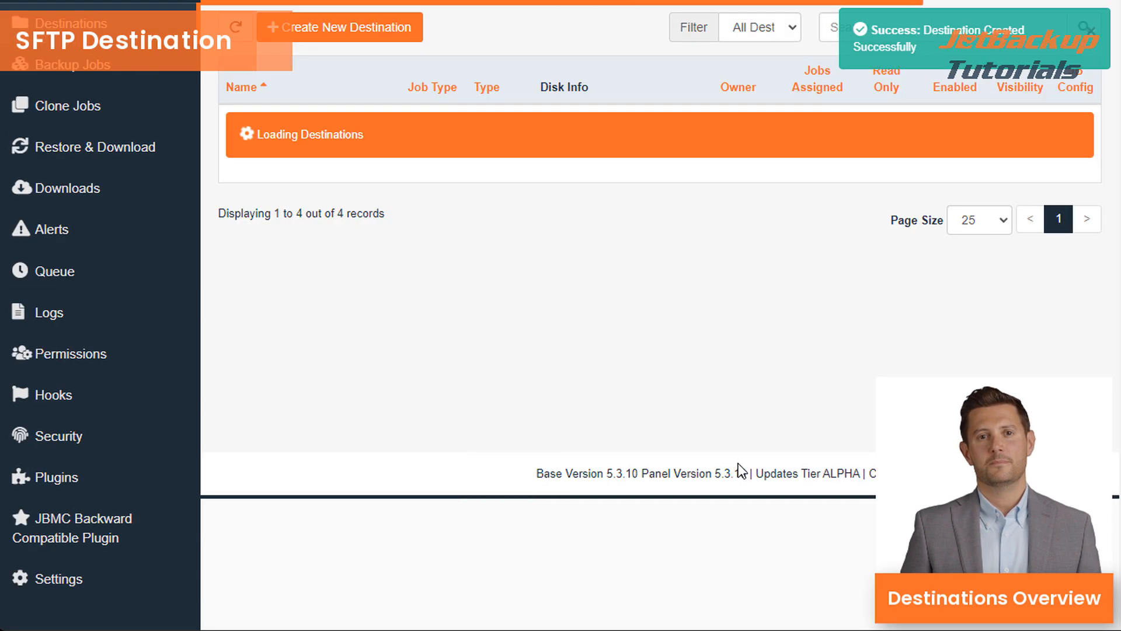
scroll(736, 471, "down", 2)
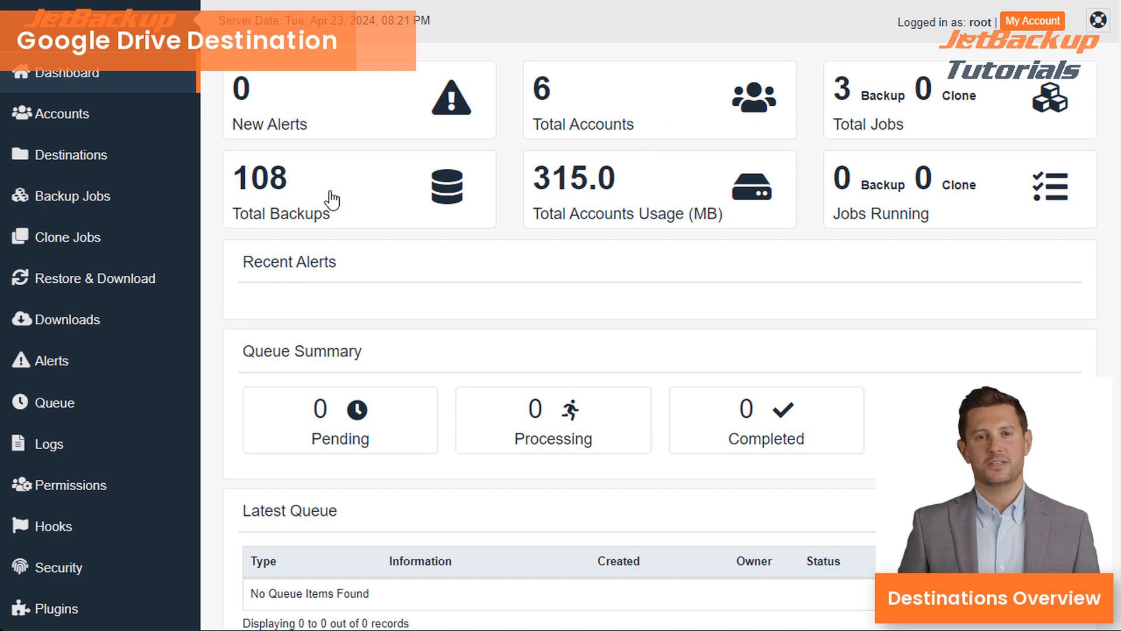
- Start a new destination and pick the Google Drive via repo dev type
left_click(116, 154)
left_click(325, 161)
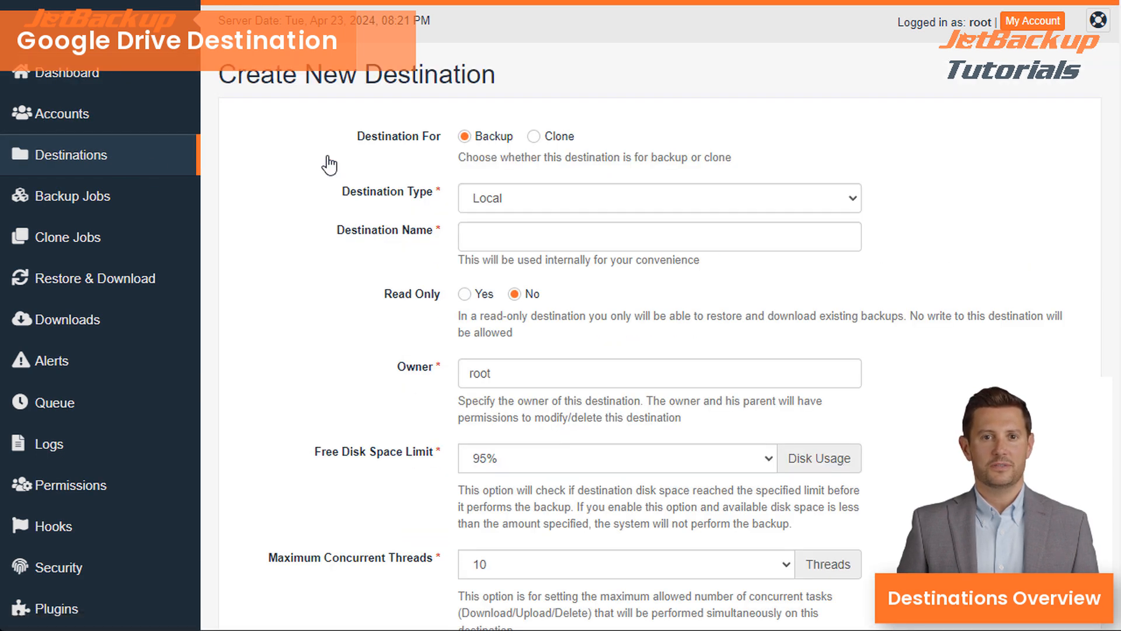
left_click(552, 199)
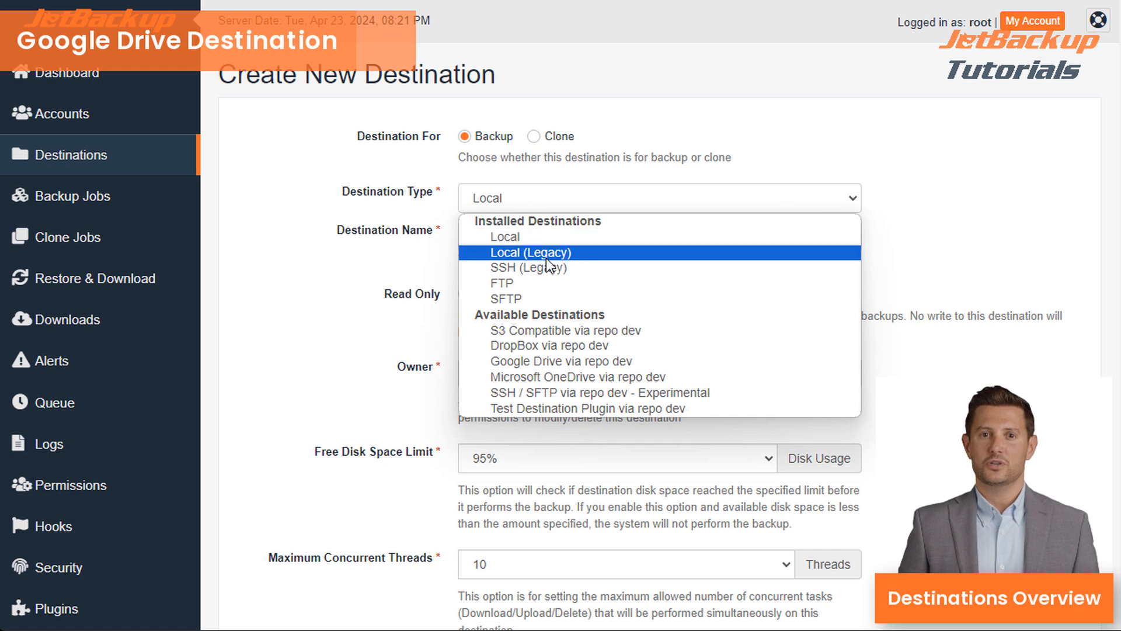
left_click(573, 363)
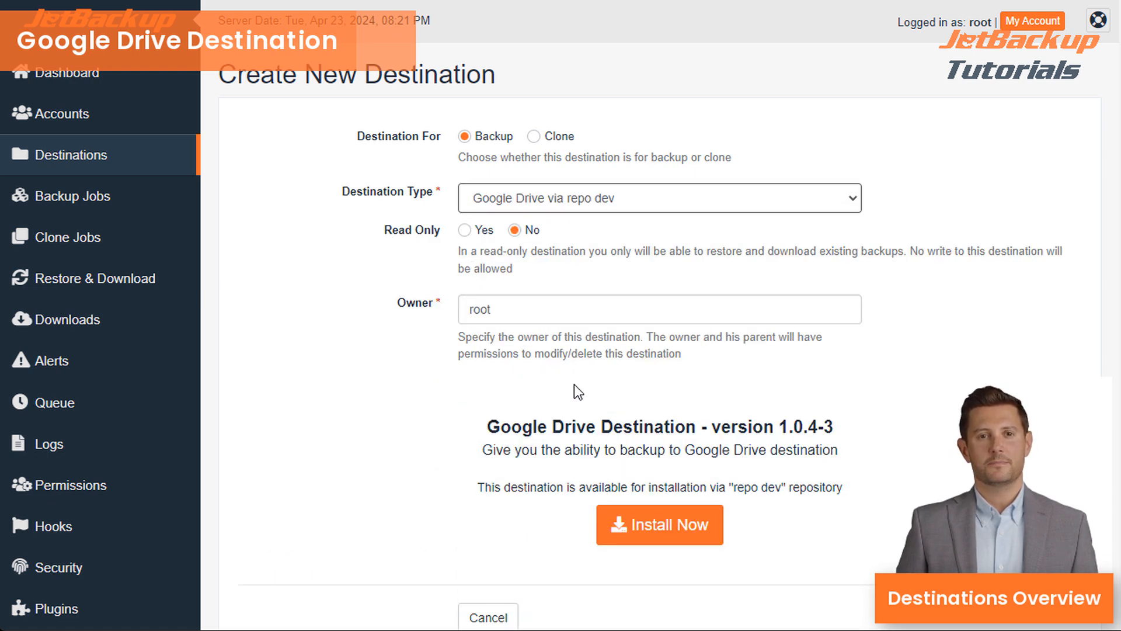
- Install the Google Drive destination plugin on this server and confirm
scroll(753, 497, "down", 2)
left_click(696, 416)
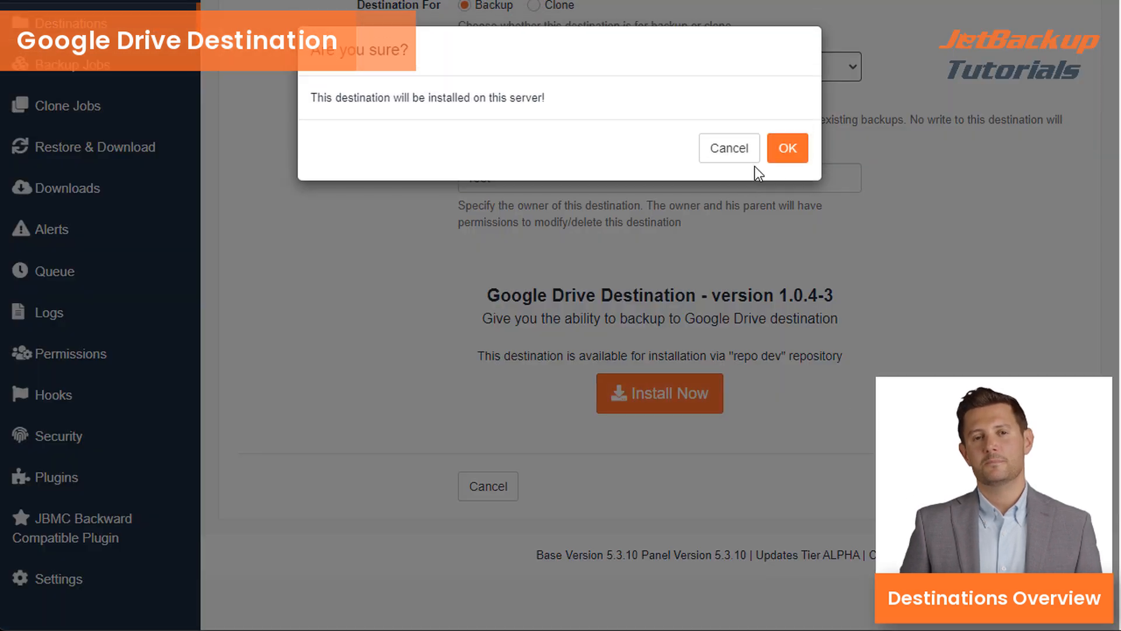
left_click(791, 147)
scroll(734, 357, "up", 2)
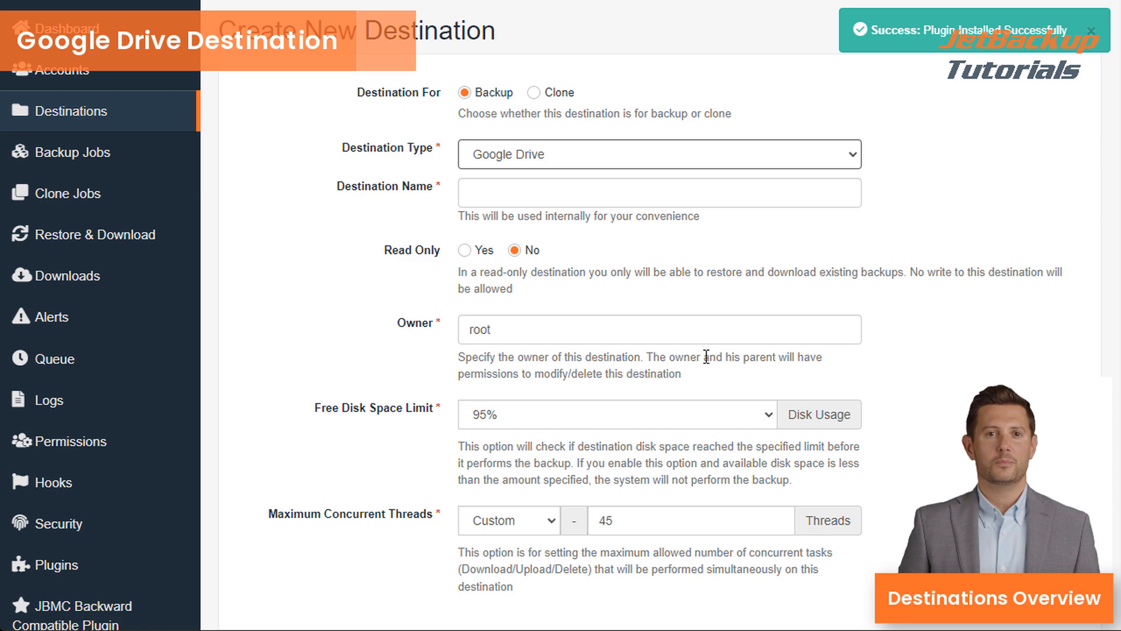
left_click(608, 191)
- Enter name 'Google Drive' and backup directory /backups100000, then request a Google Drive access code
type("Google Drive")
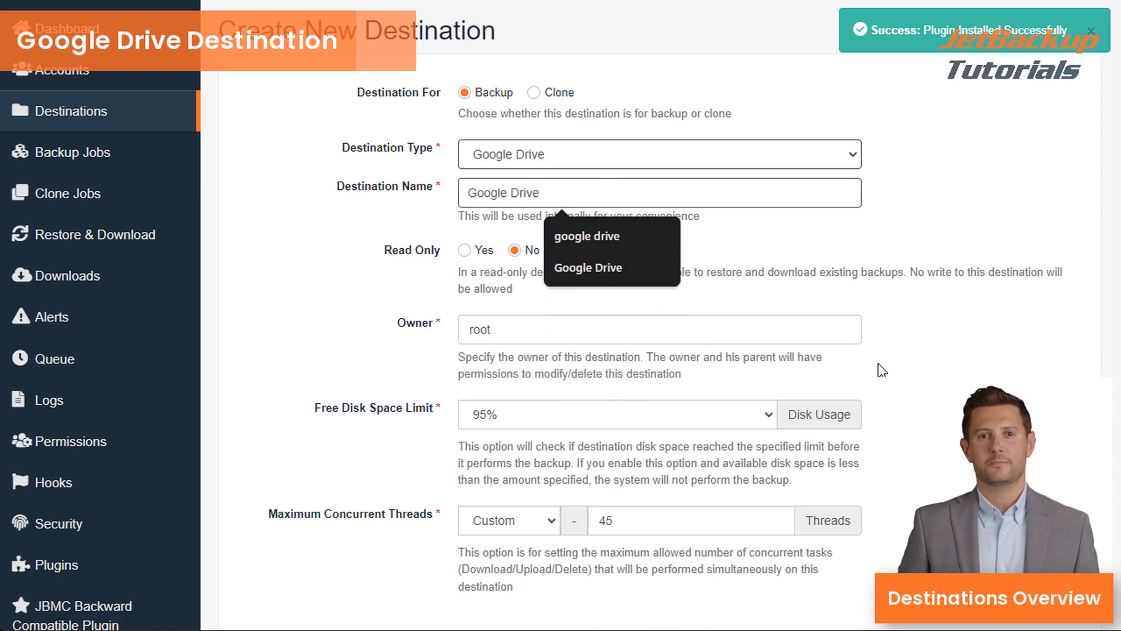
scroll(870, 360, "down", 6)
scroll(797, 306, "down", 2)
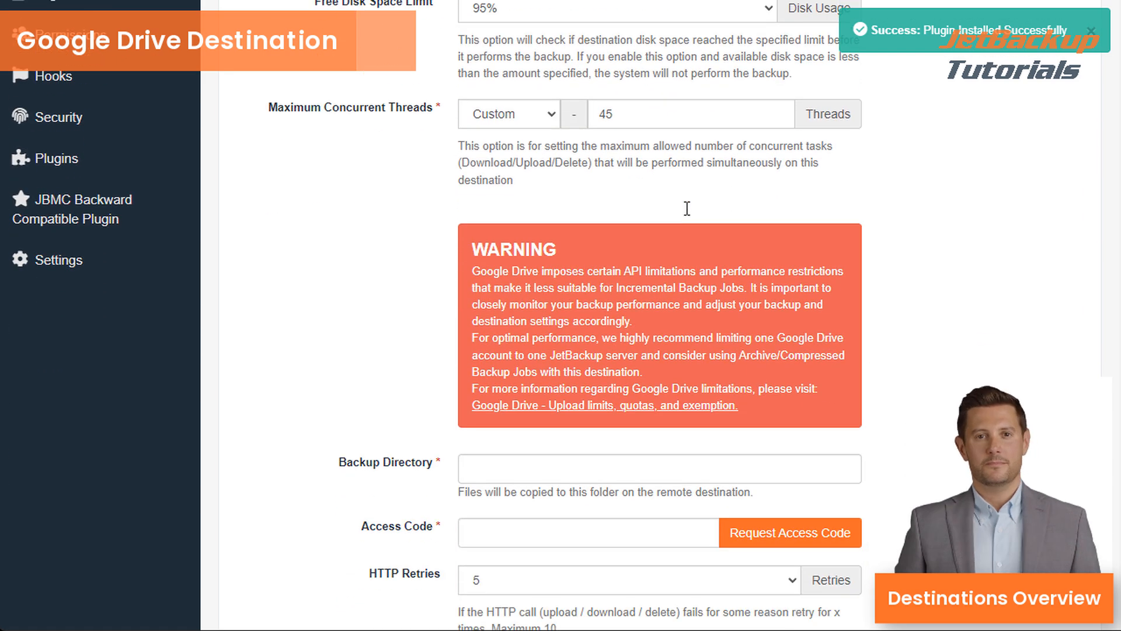
left_click(588, 445)
type("/b")
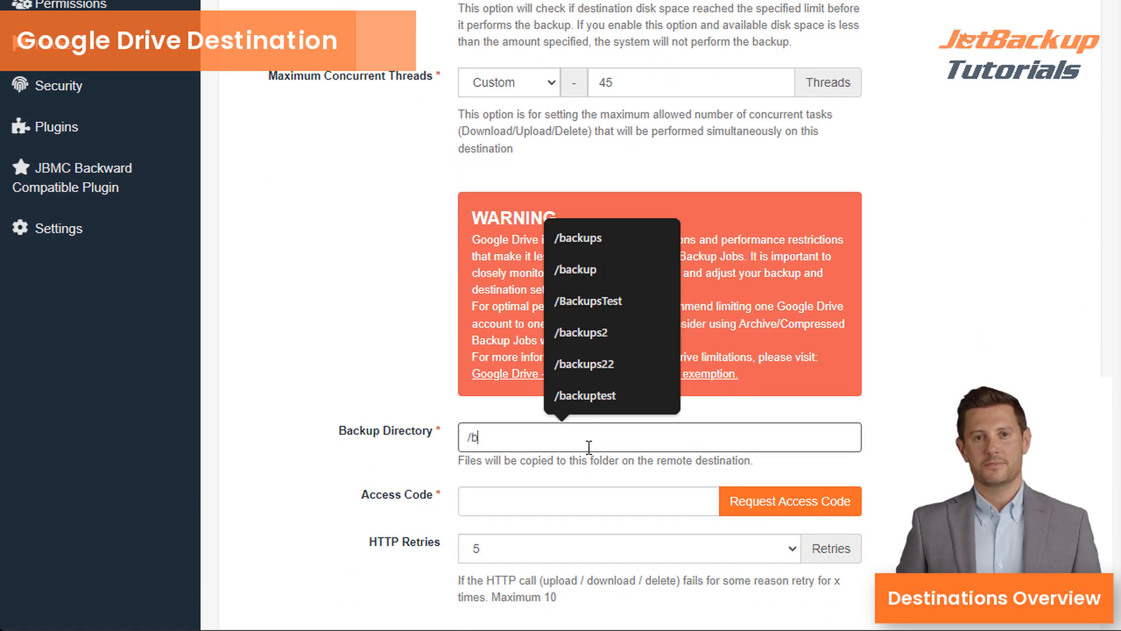
type("ackups100000")
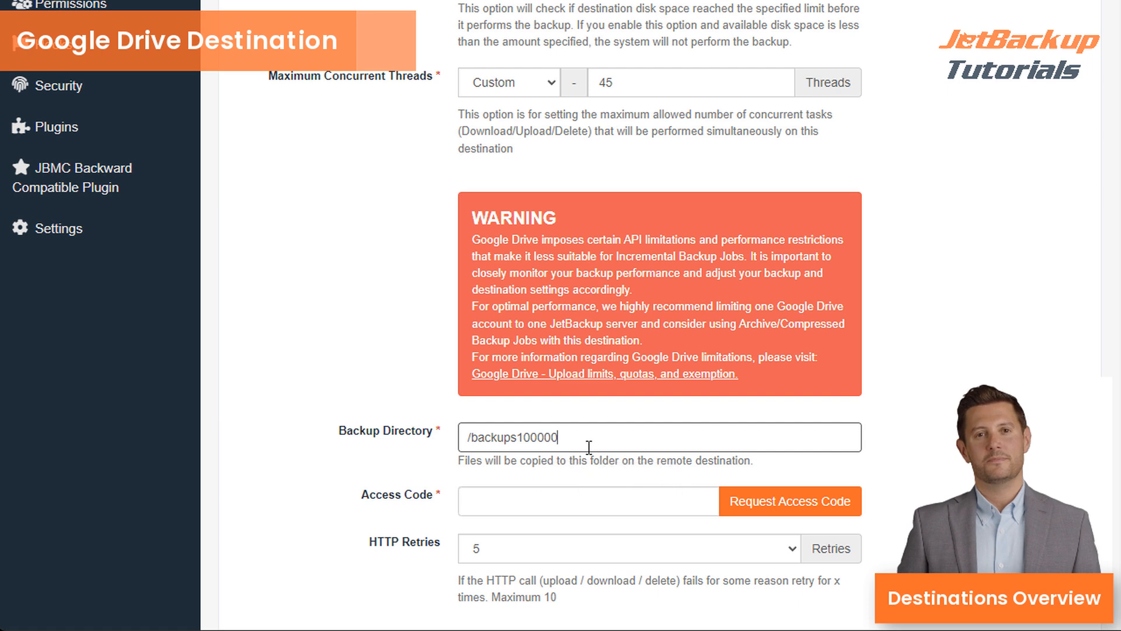
left_click(558, 502)
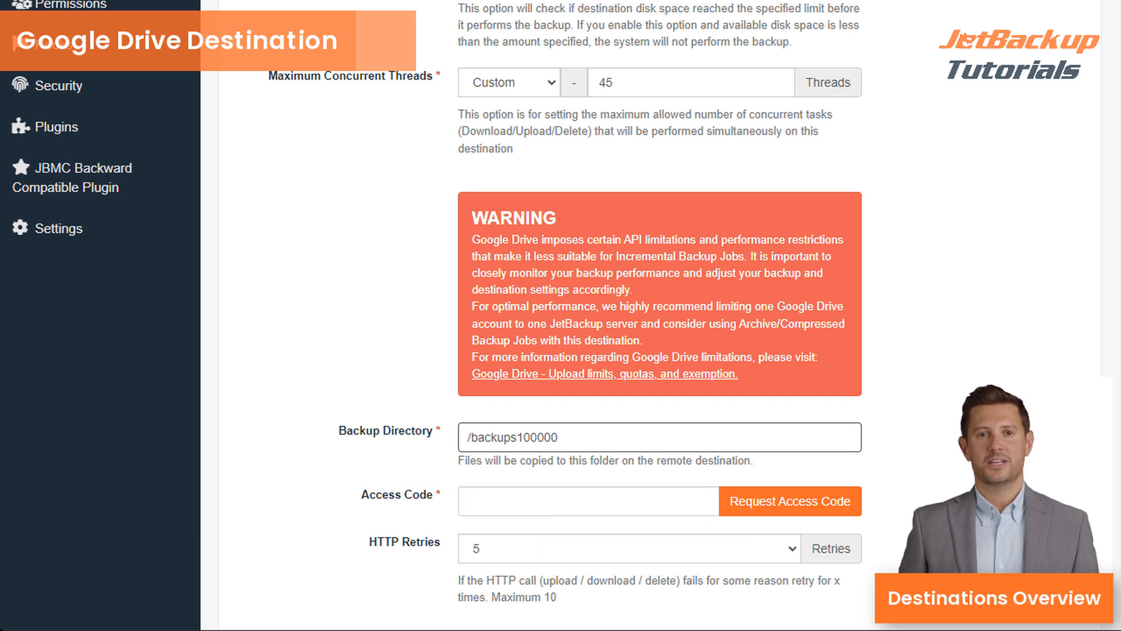
left_click(839, 504)
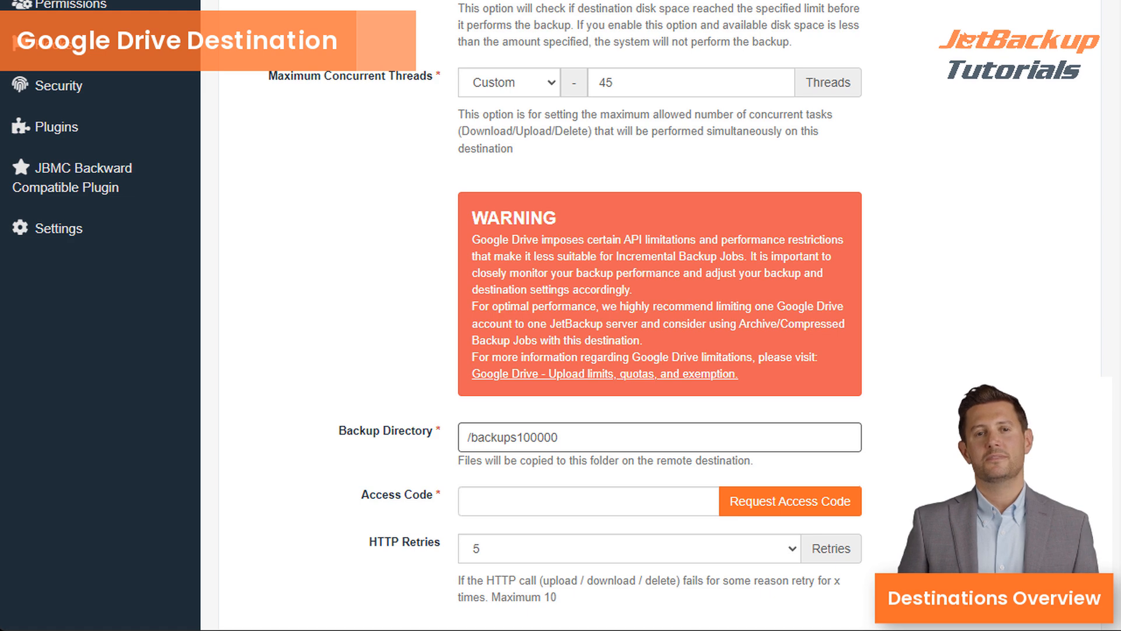
- Paste the Google Drive access code into Access Code and save the destination
left_click(585, 500)
key("ctrl+v")
scroll(585, 500, "down", 3)
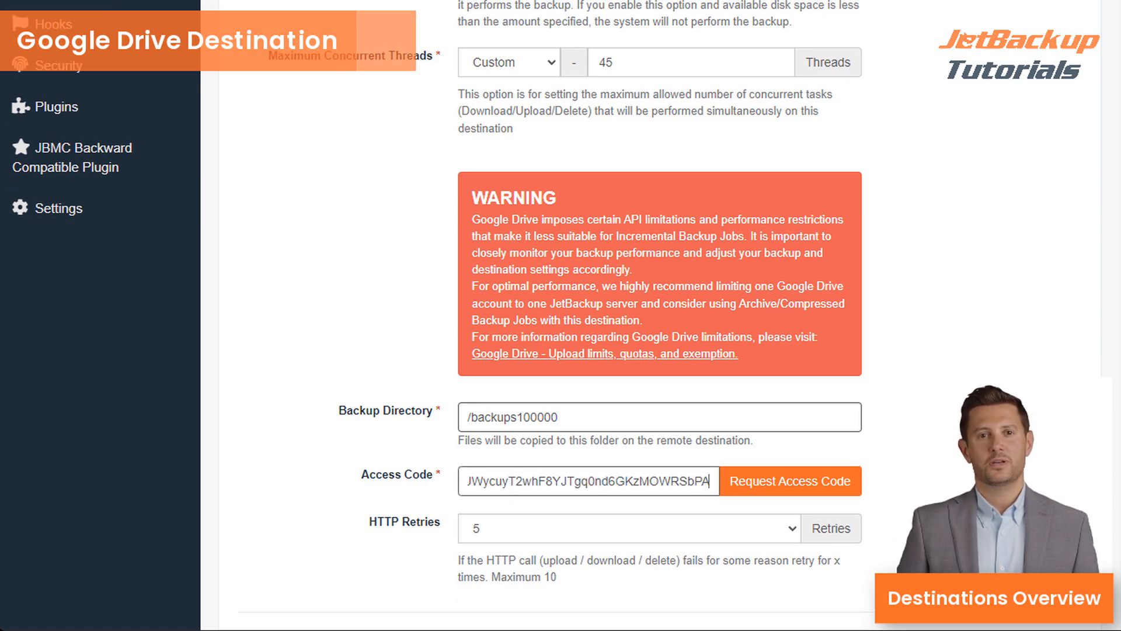
left_click(607, 531)
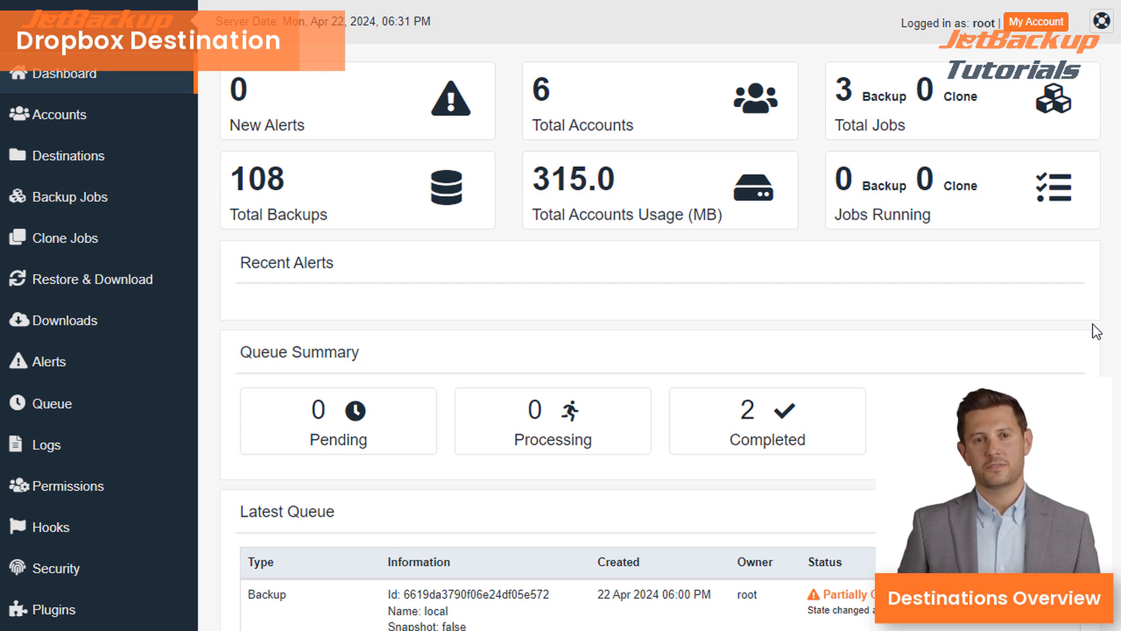
- Start a new destination on the Destinations page with type DropBox
left_click(116, 163)
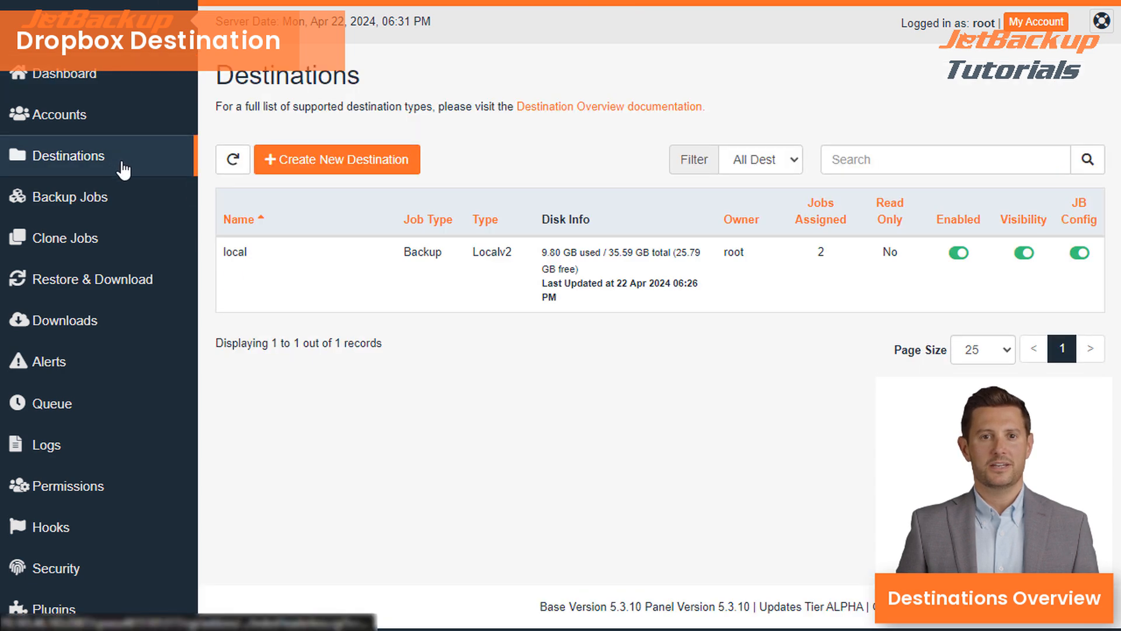
left_click(373, 170)
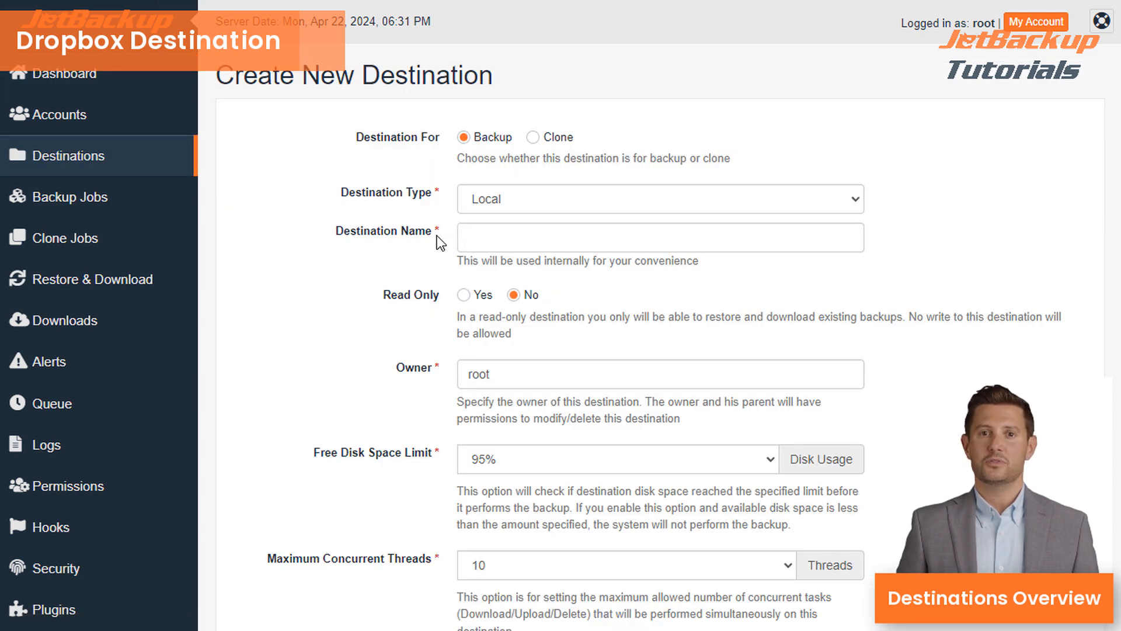
left_click(530, 201)
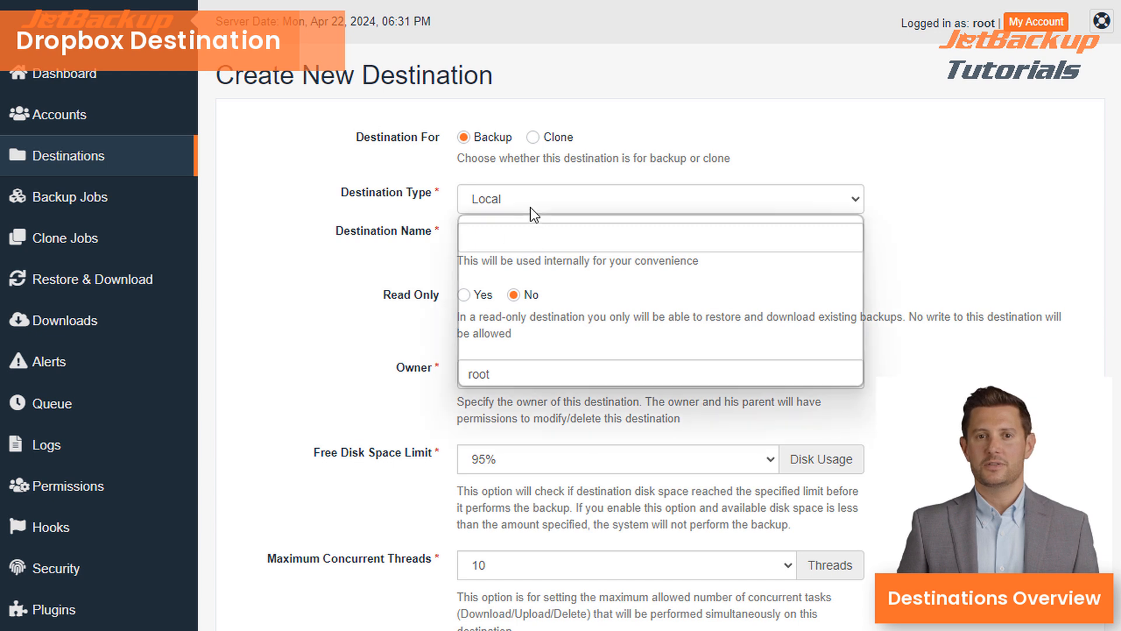
left_click(494, 252)
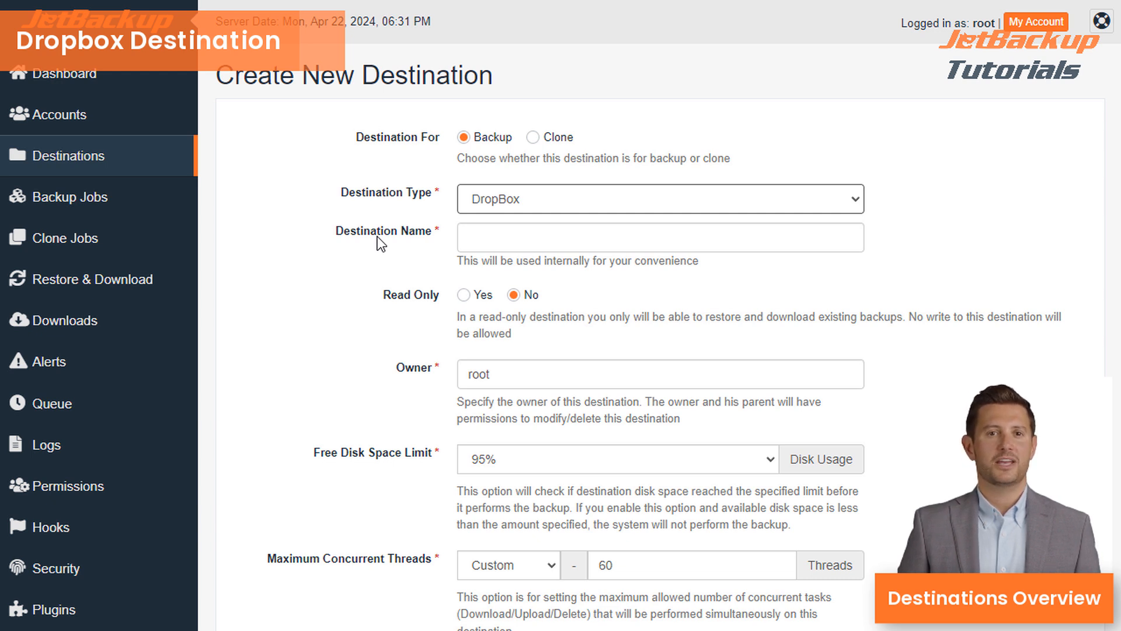
- Name the destination 'DropBox' and move down to its backup directory field
left_click(508, 233)
type("DropBox")
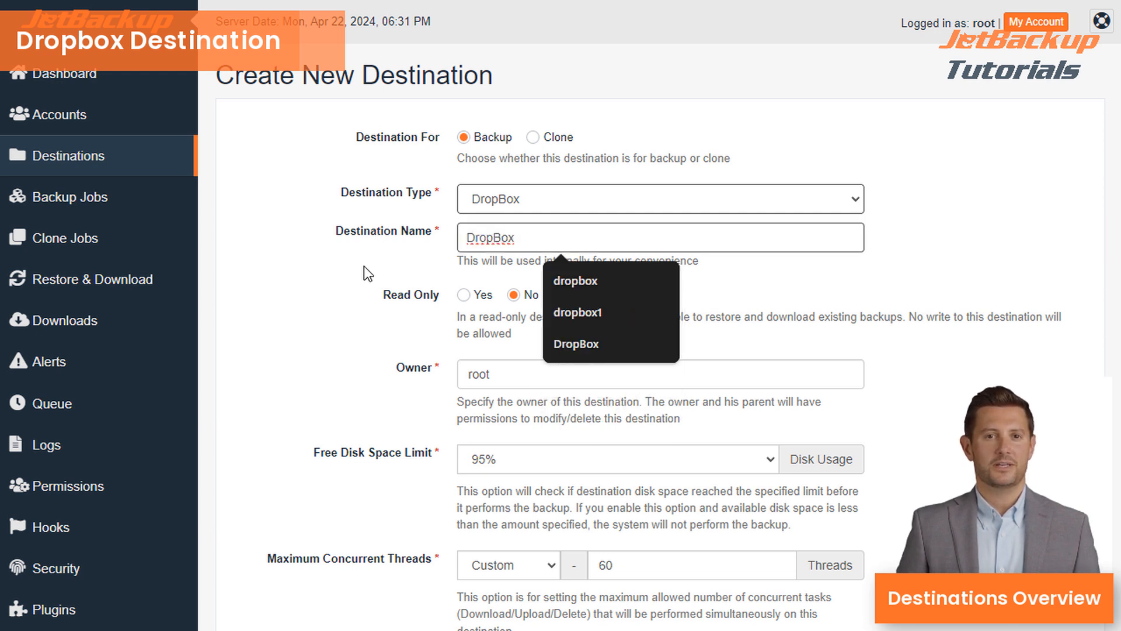
scroll(360, 265, "down", 1)
scroll(353, 261, "down", 3)
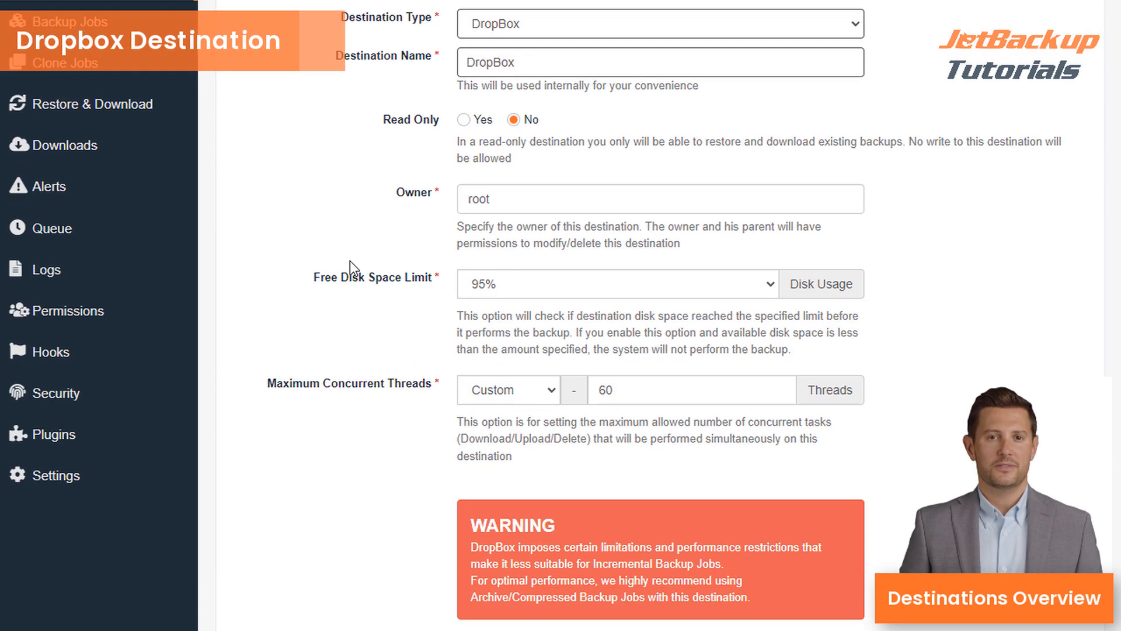
scroll(348, 262, "down", 1)
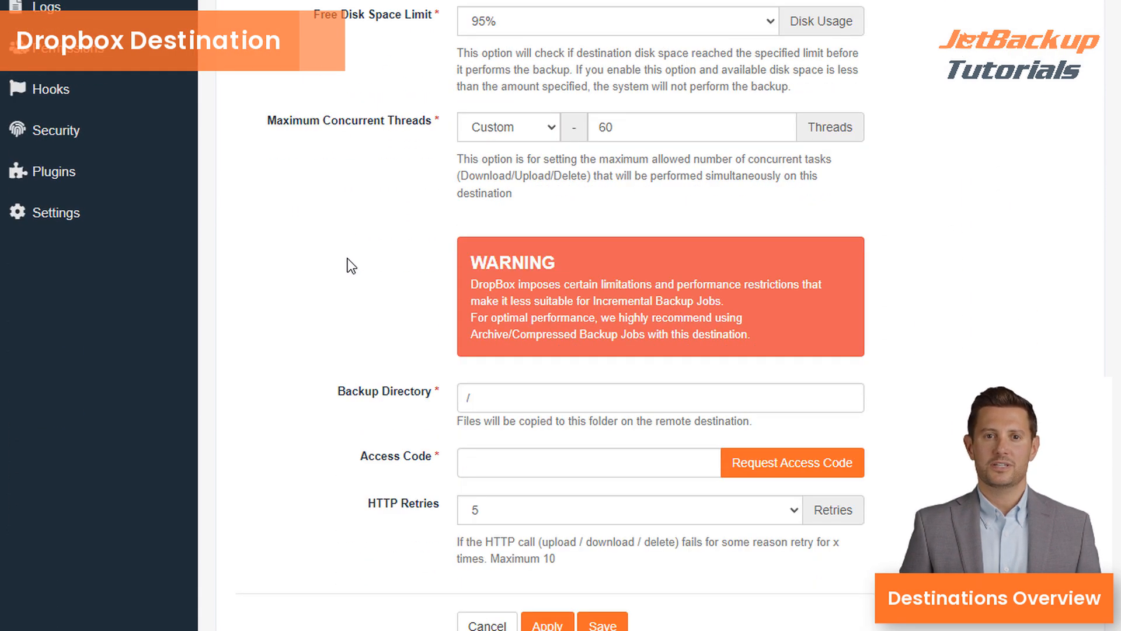
scroll(337, 264, "down", 1)
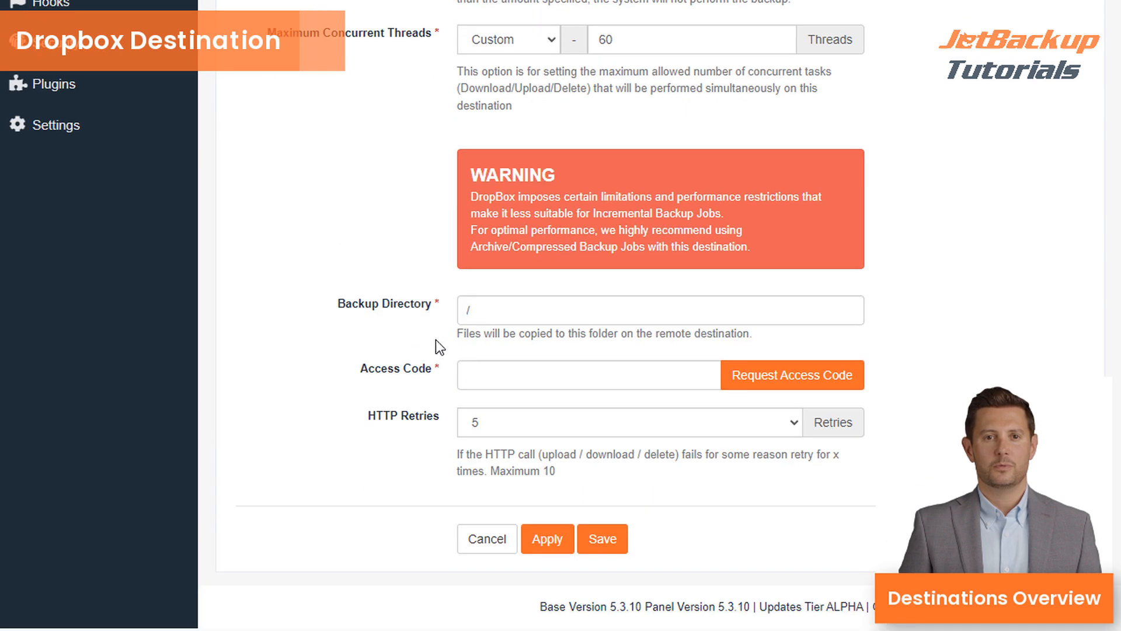
left_click(501, 316)
- Set the backup directory to /home and request a Dropbox access code
type("home")
left_click(811, 376)
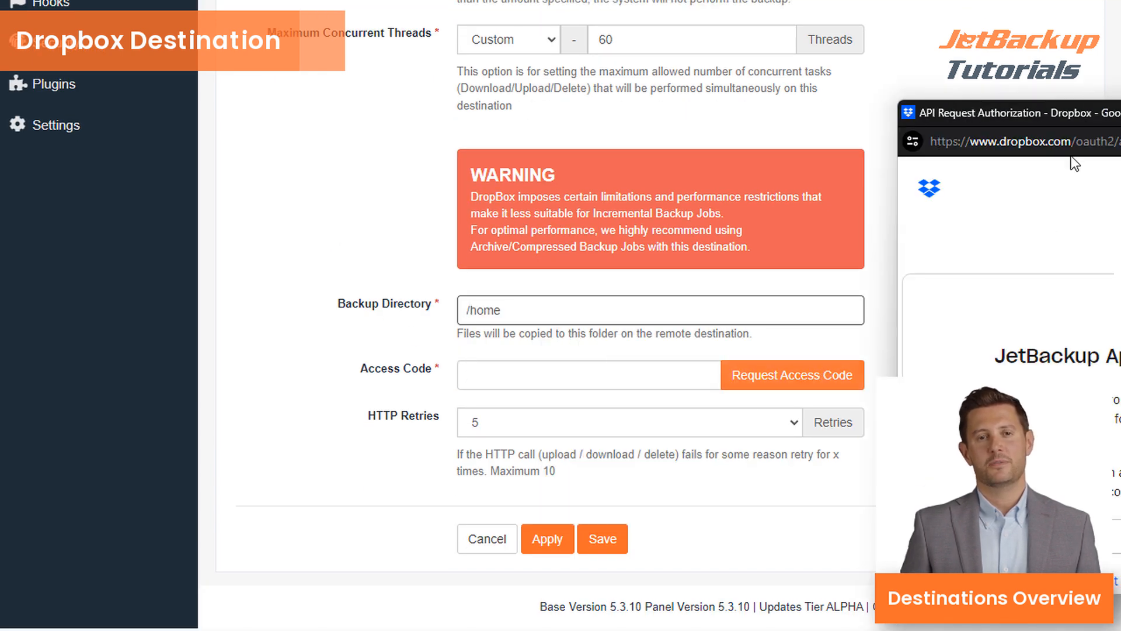
left_click_drag(1053, 112, 1120, 112)
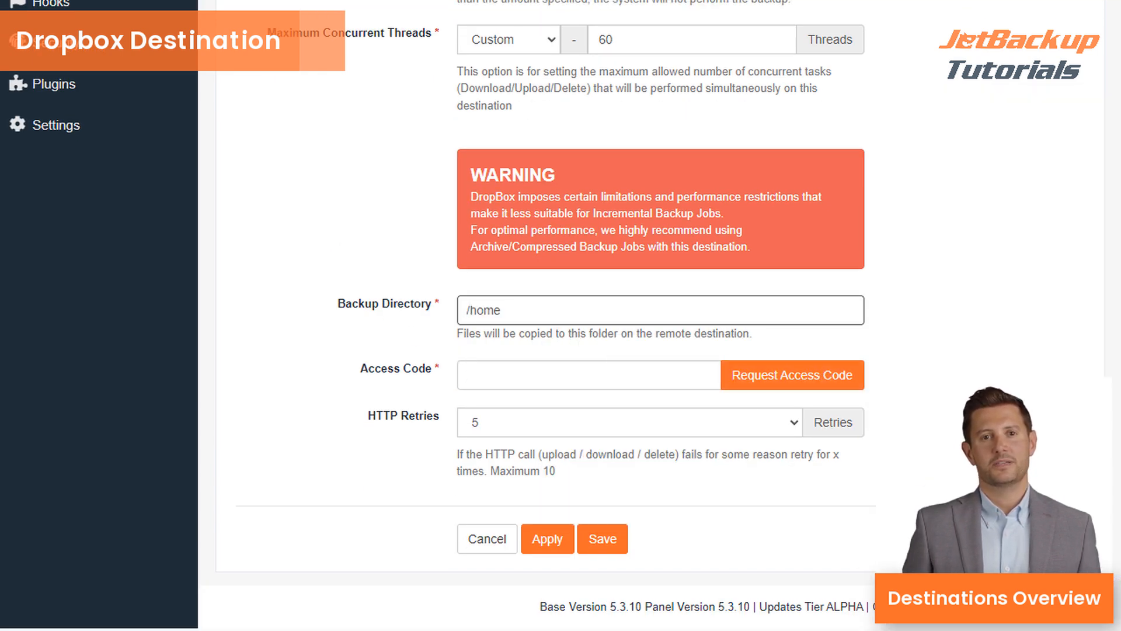
- Paste the Dropbox access code into the Access Code field and review the form
left_click(615, 375)
key("ctrl+v")
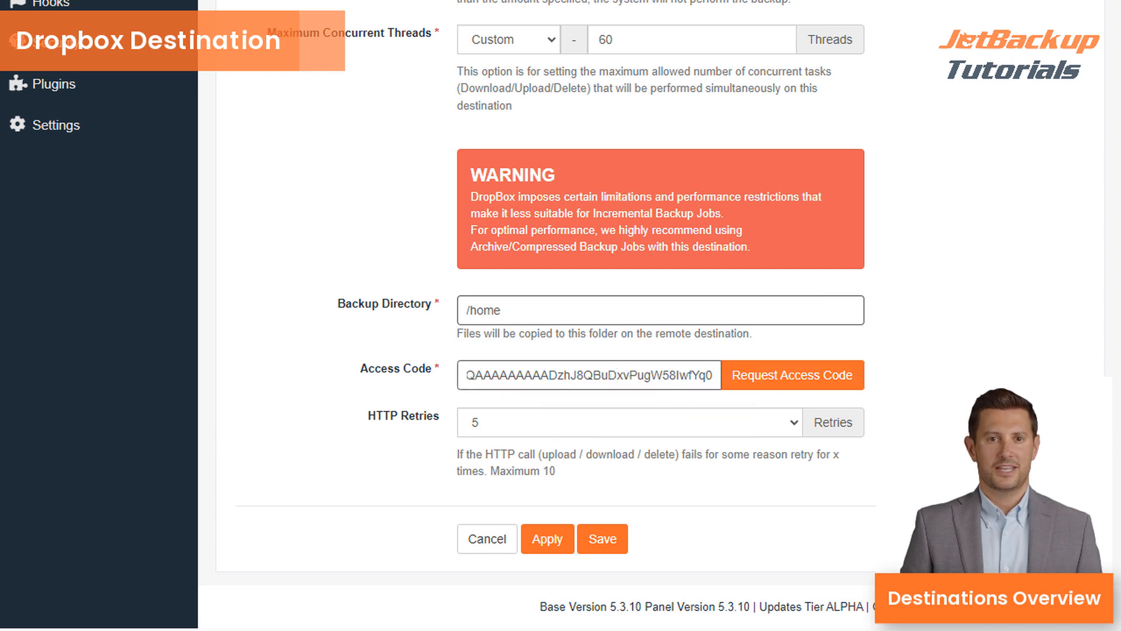
key("Tab")
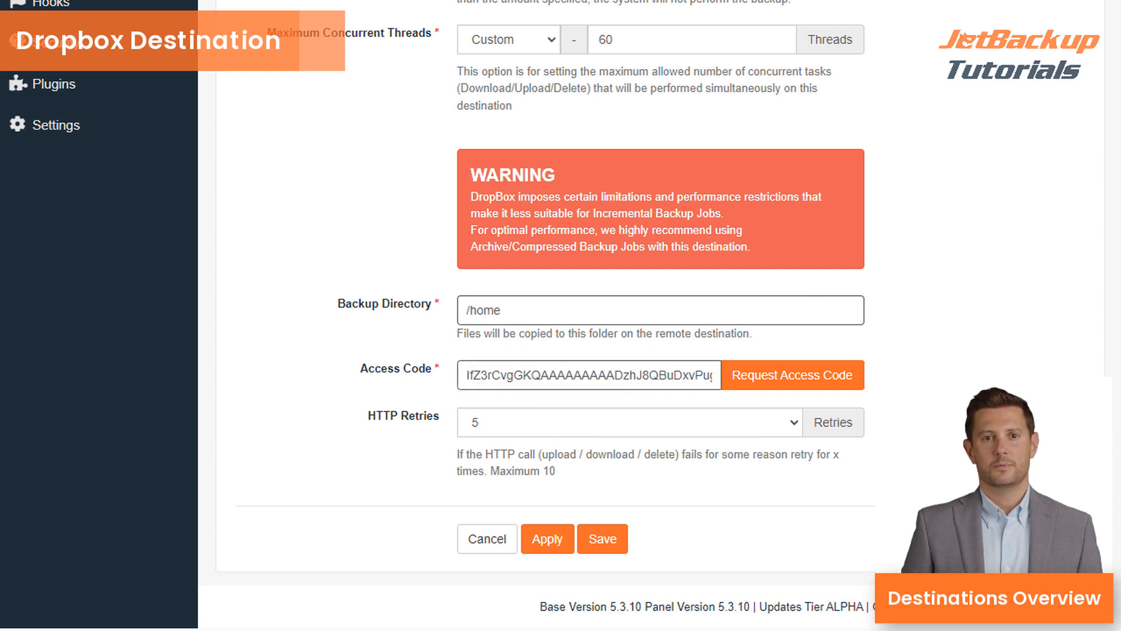
scroll(693, 531, "up", 9)
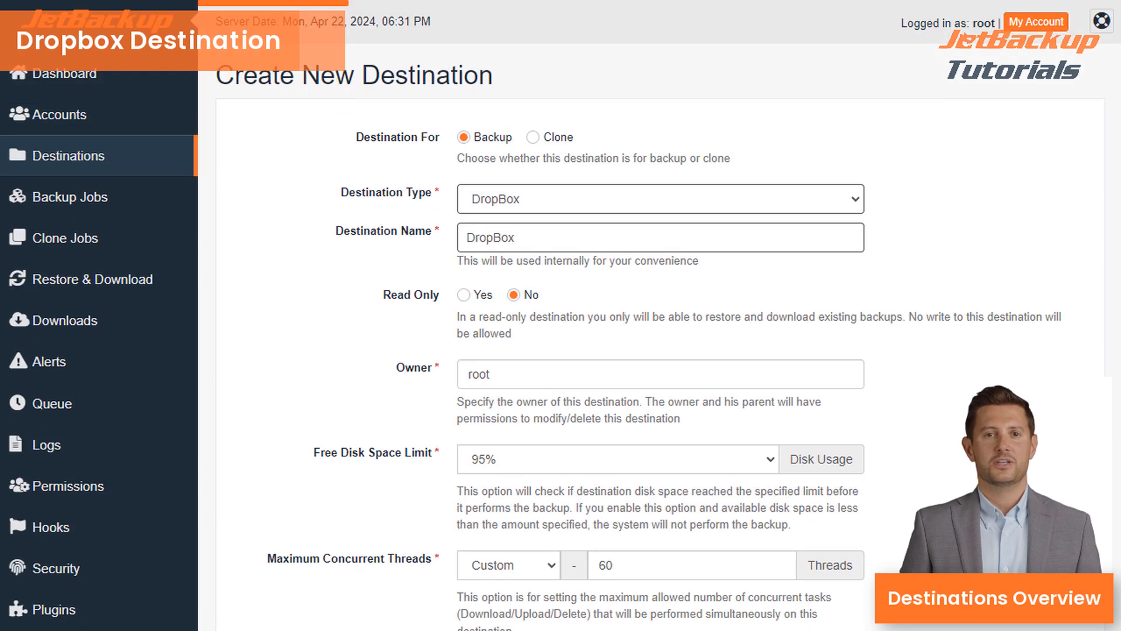
scroll(743, 315, "down", 7)
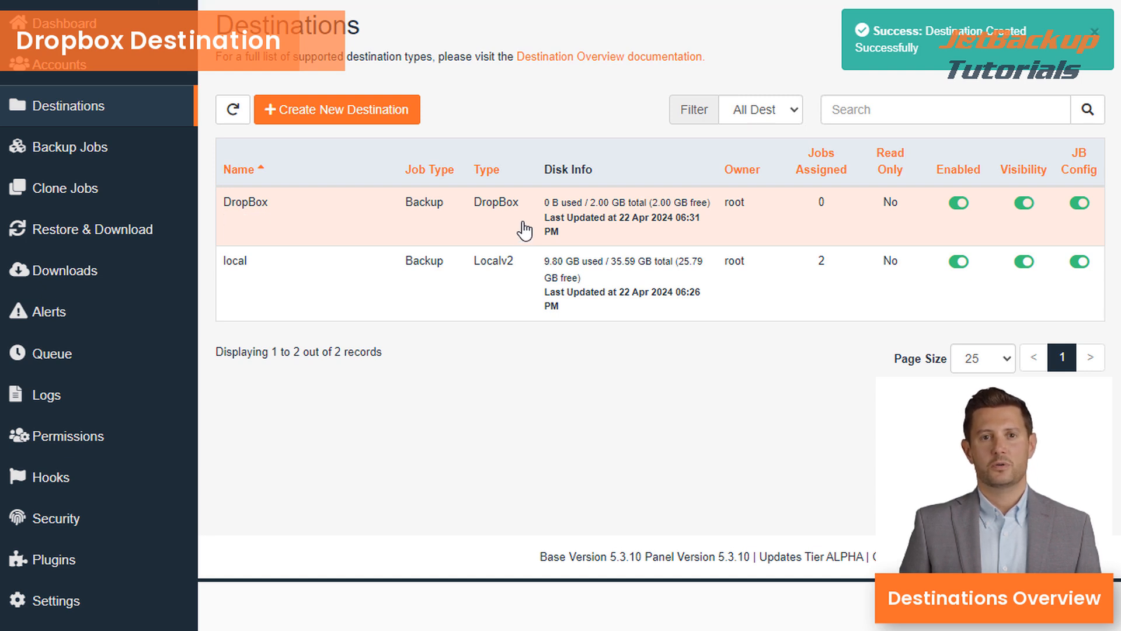
scroll(506, 135, "up", 1)
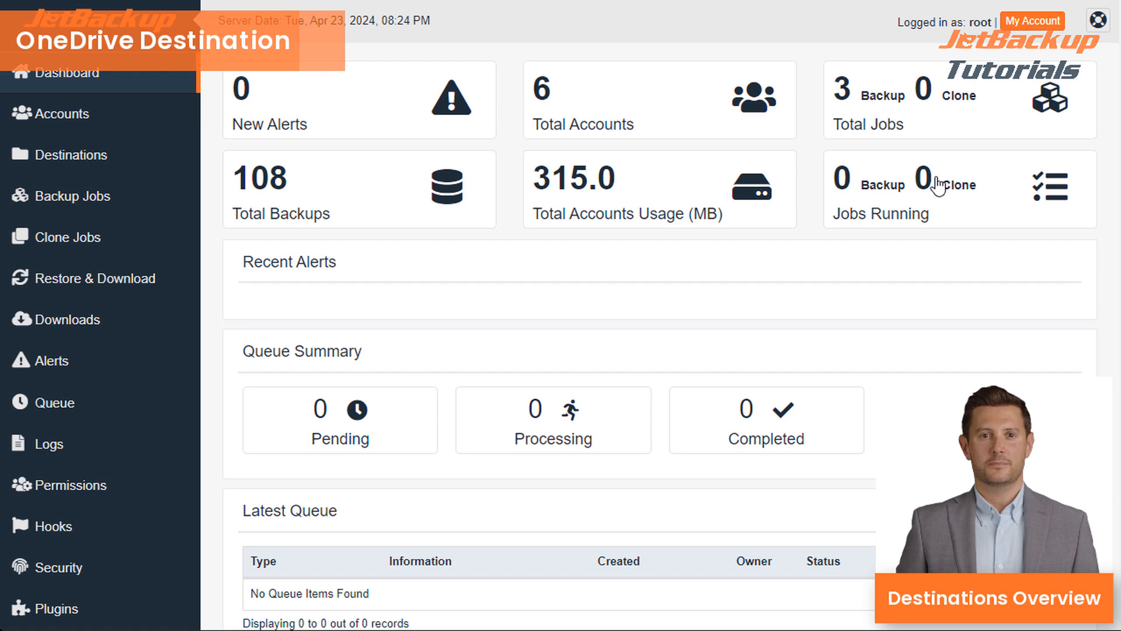
- Start a DropBox via repo dev destination and install its plugin on this server
left_click(85, 151)
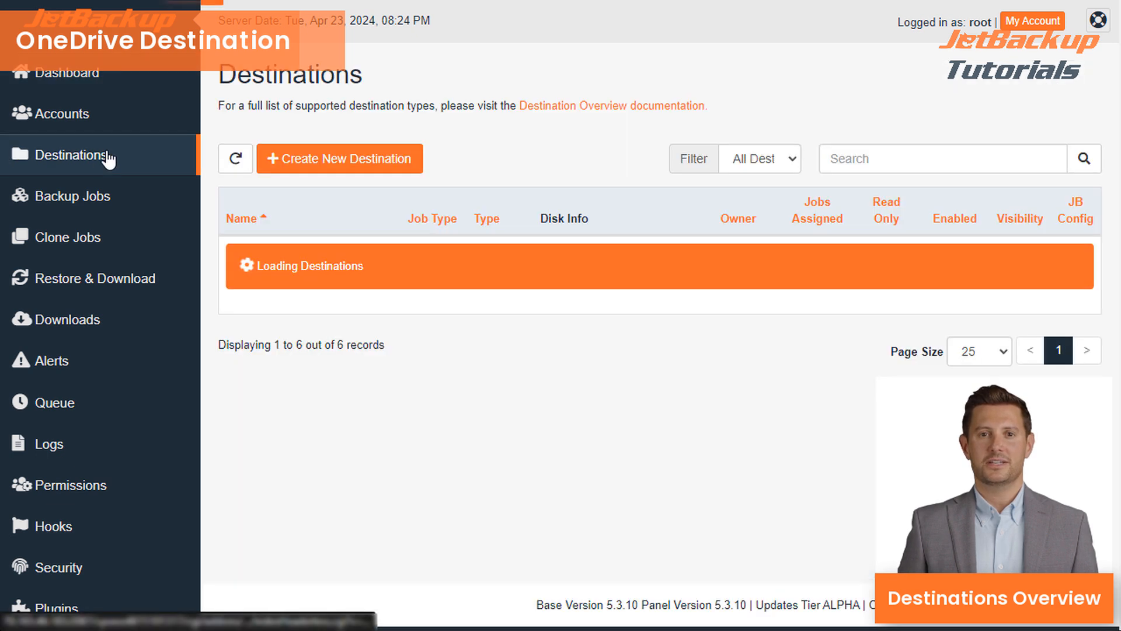
left_click(357, 161)
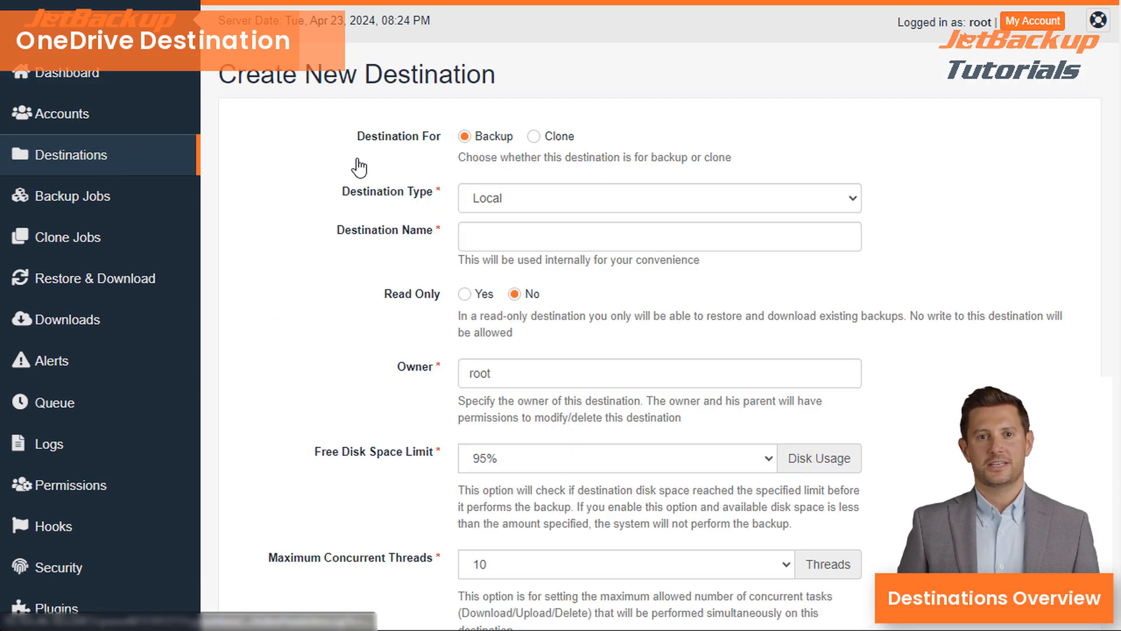
left_click(536, 199)
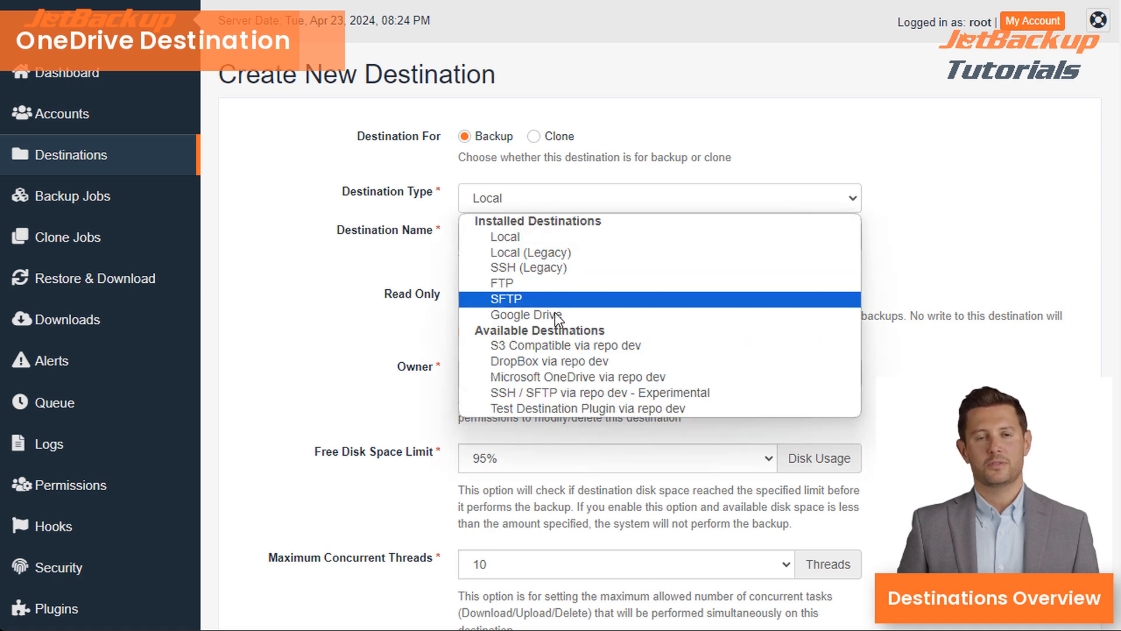
left_click(634, 353)
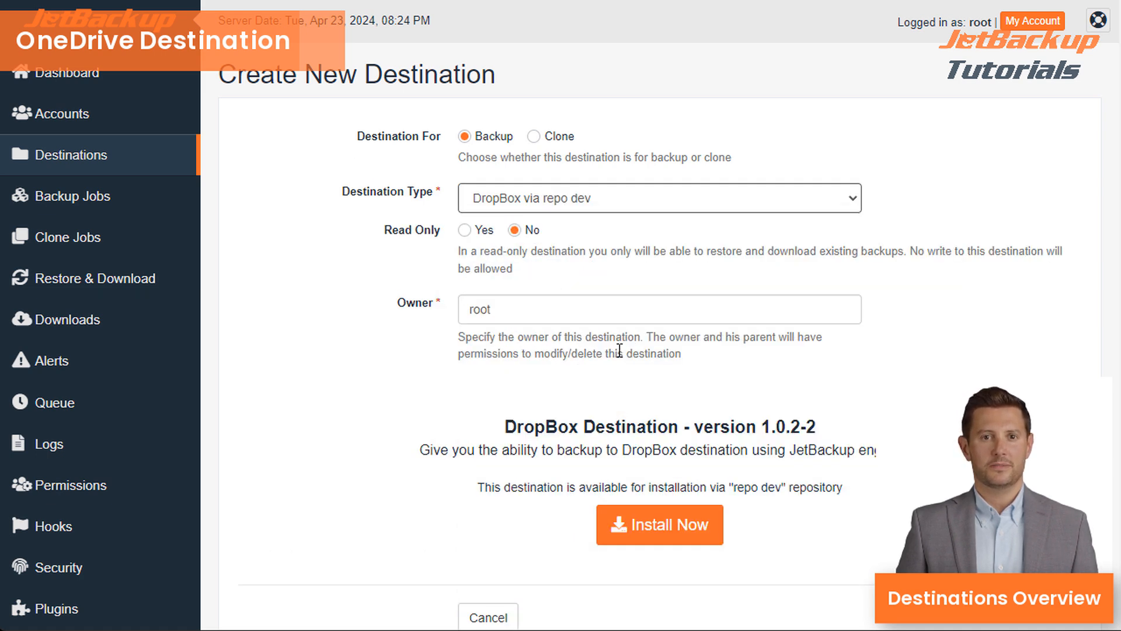
left_click(632, 521)
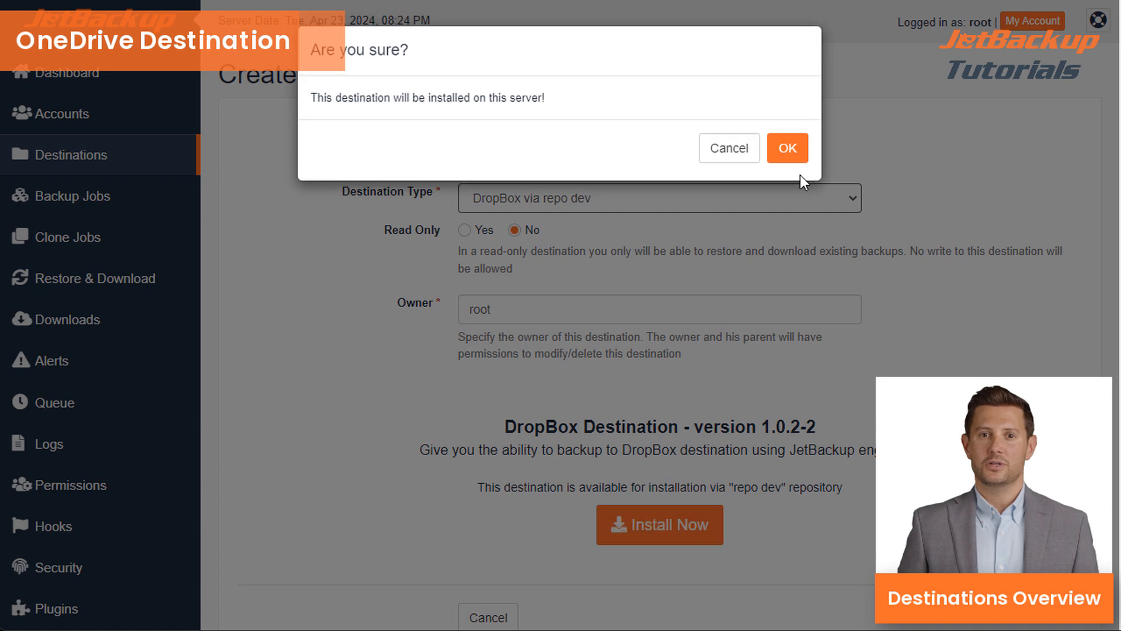
left_click(790, 149)
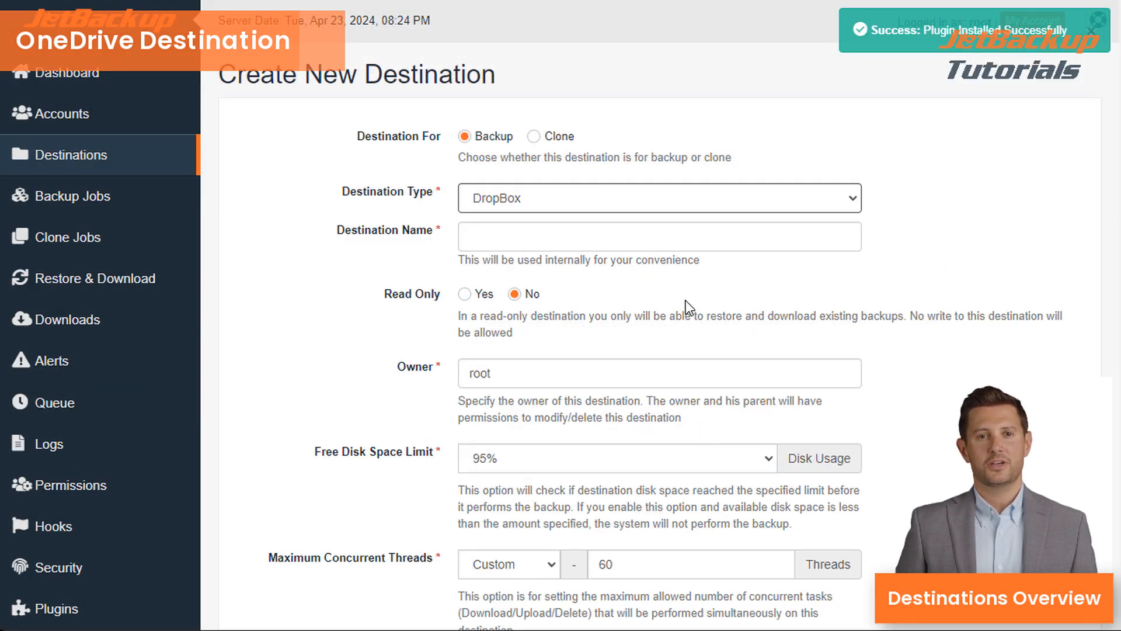
- Enter 'Dropbox' as the destination name and dismiss the suggestions
left_click(616, 235)
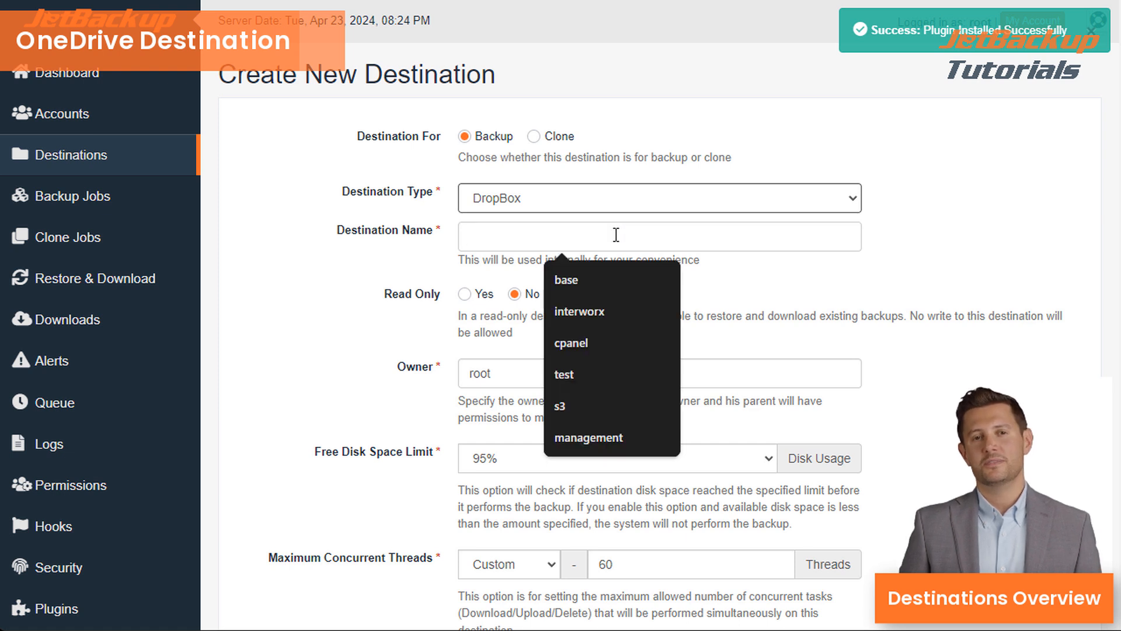
type("dROP")
key("BackSpace")
key("BackSpace")
key("BackSpace")
type("Dropbox")
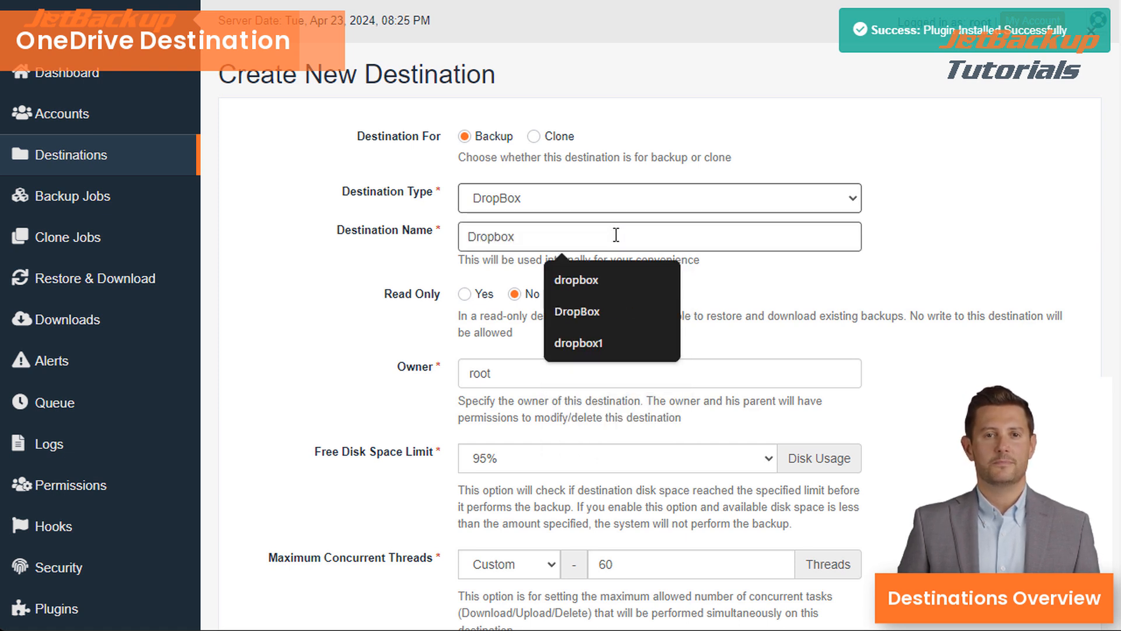
left_click(902, 323)
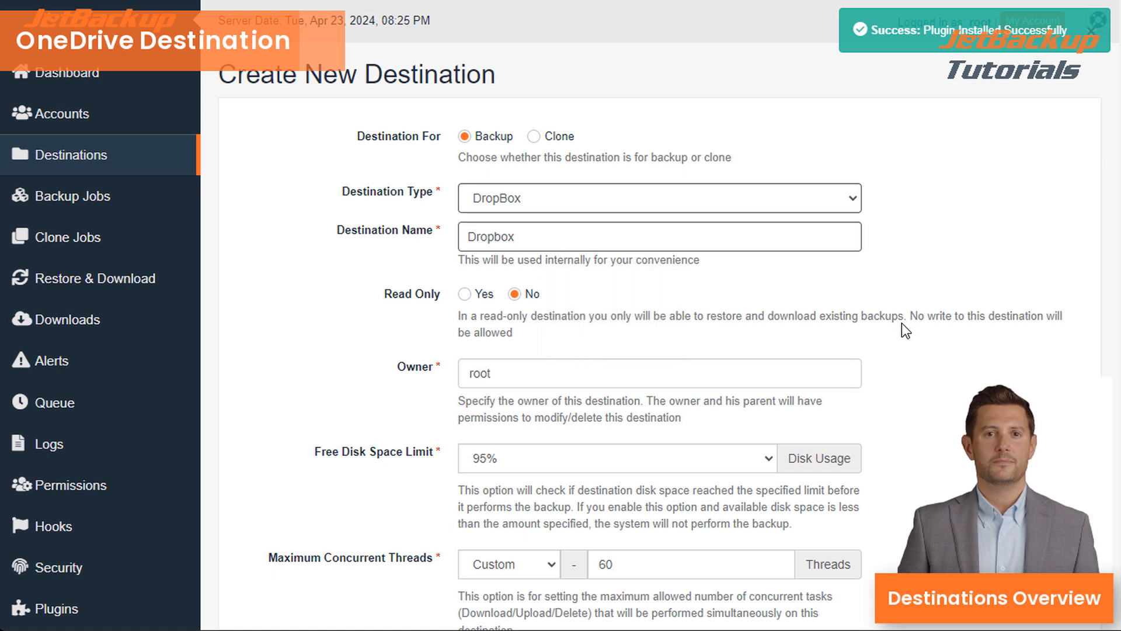
- Set the backup directory to /backups100000 and request a Dropbox authorization code
scroll(878, 323, "down", 1)
scroll(876, 324, "down", 1)
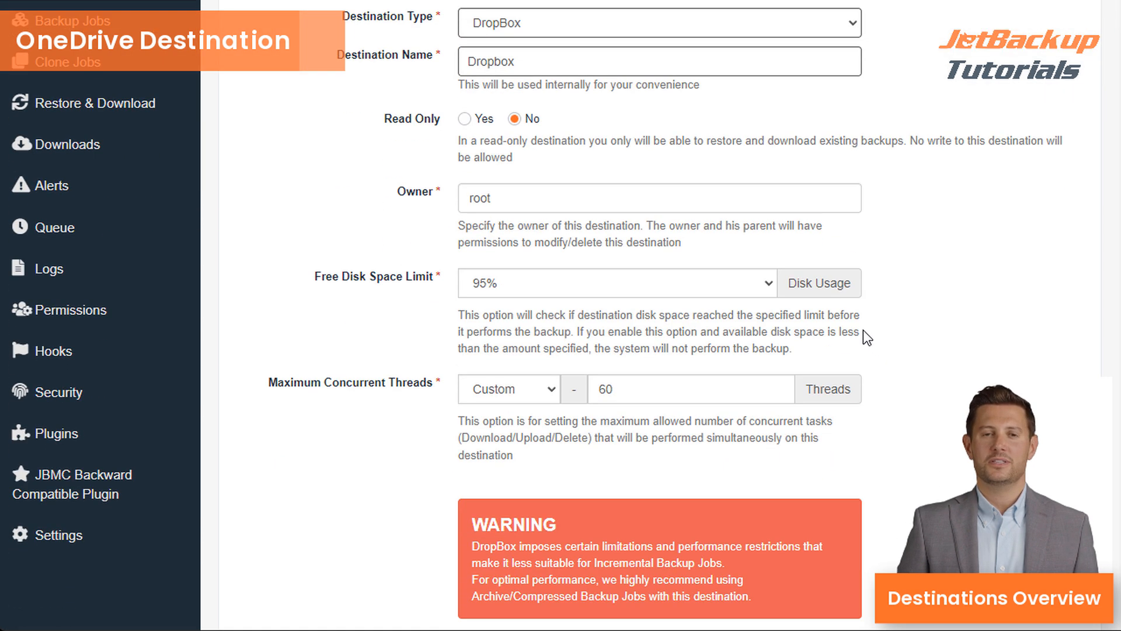
scroll(806, 331, "down", 3)
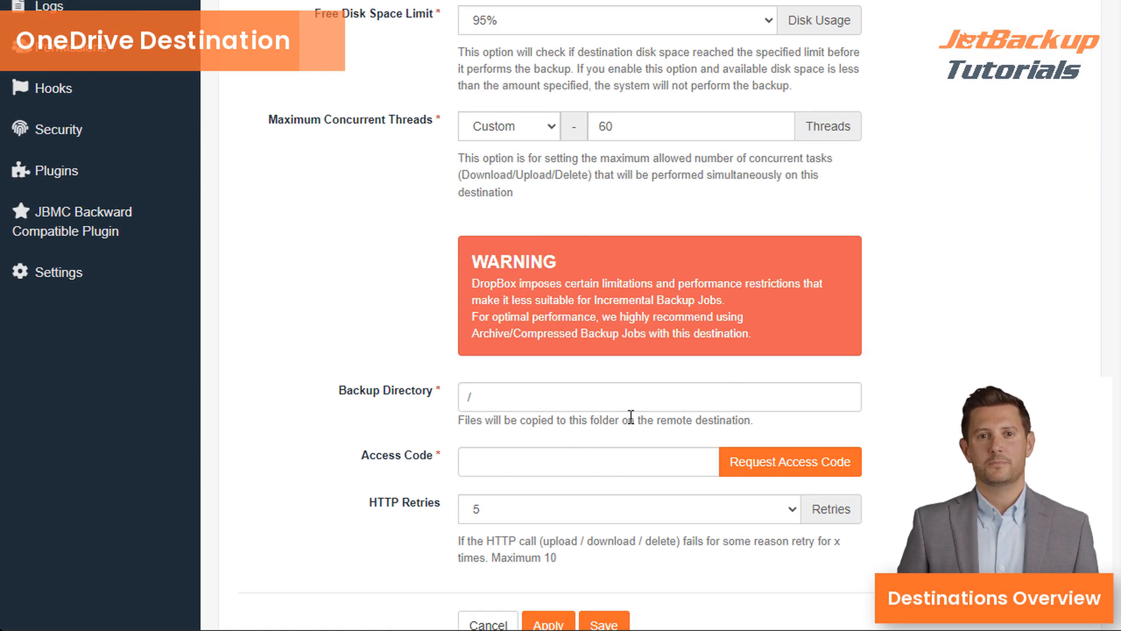
left_click(616, 409)
type("backups1")
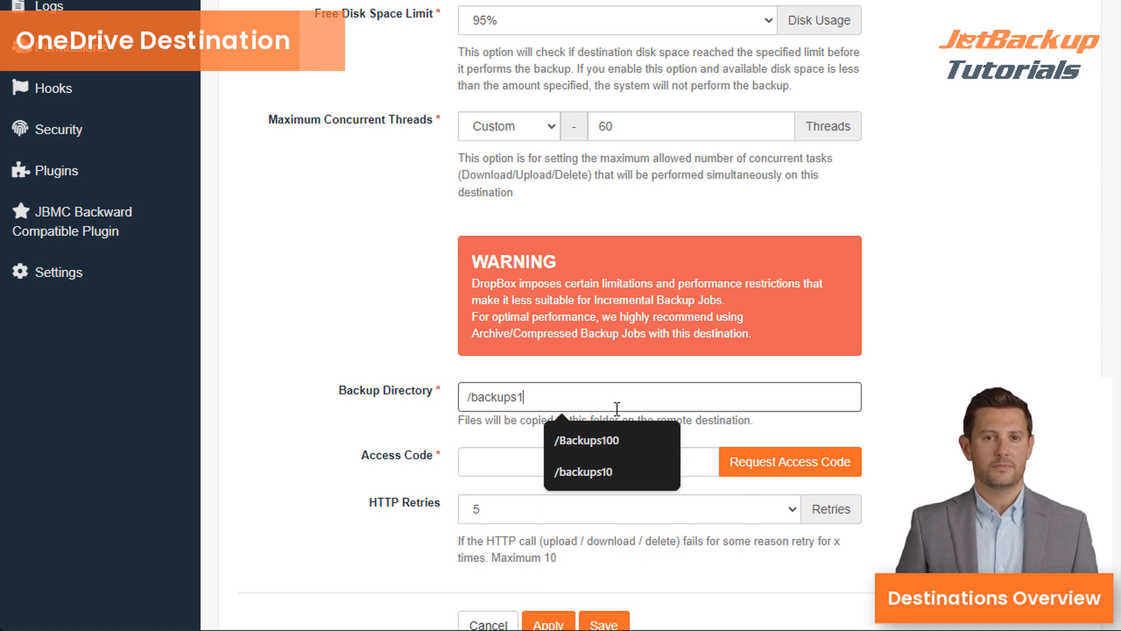
type("00000")
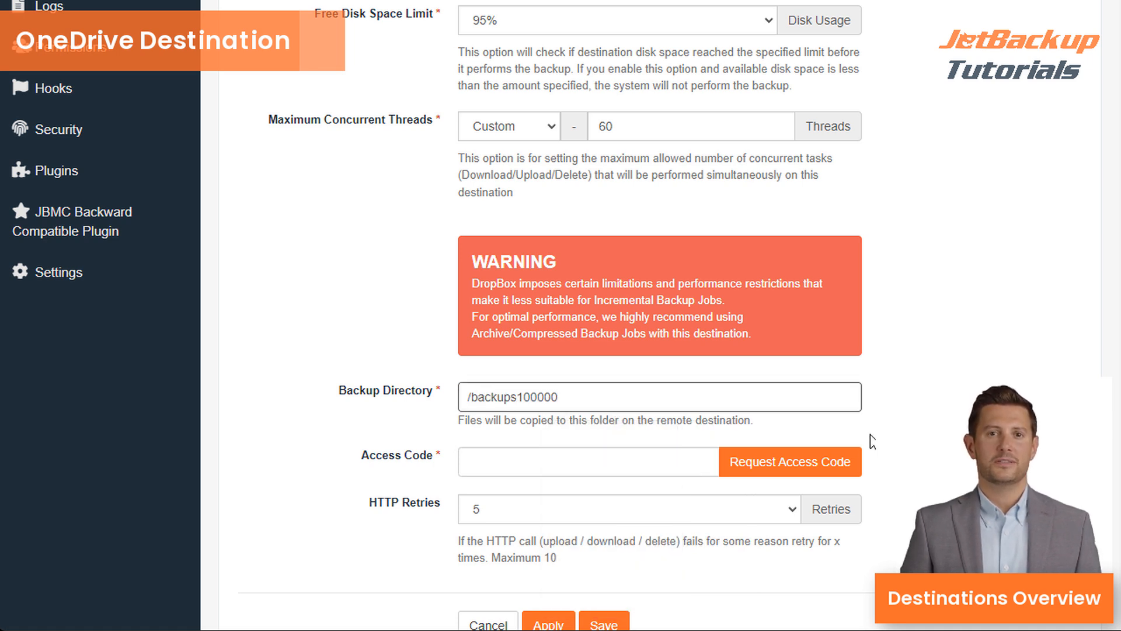
left_click(830, 472)
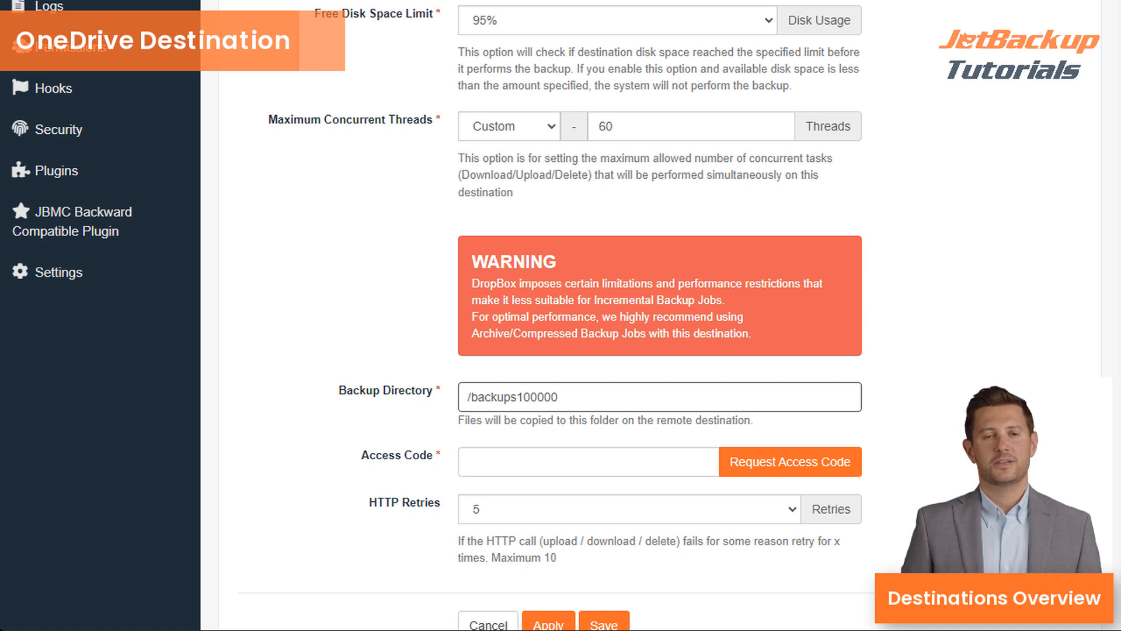
- Paste the Dropbox access code and save the new destination
left_click(588, 462)
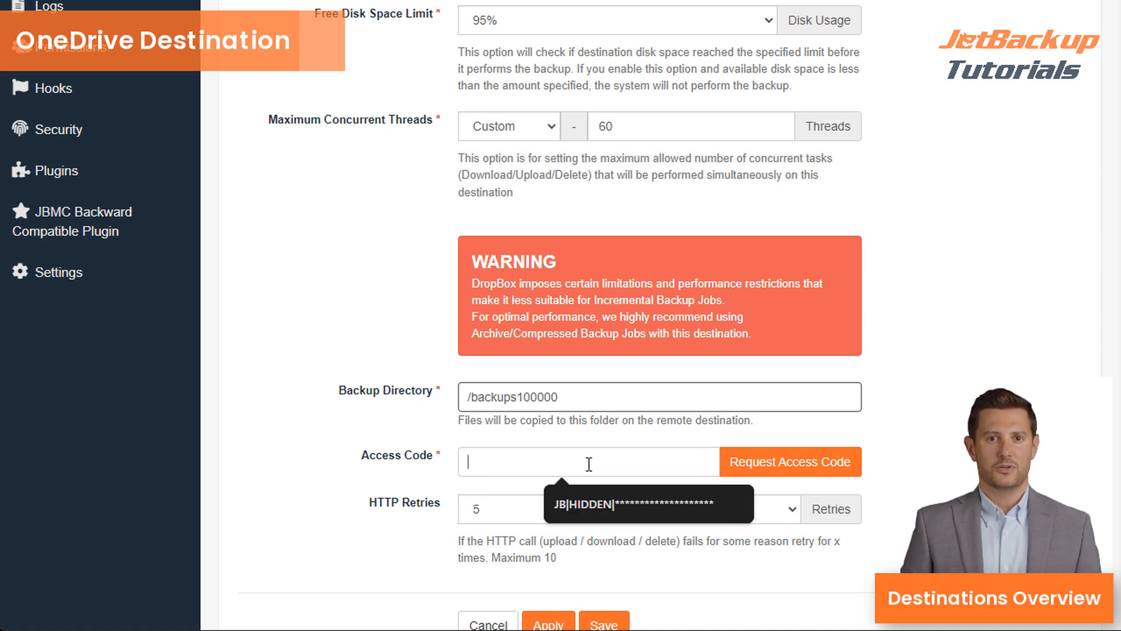
key("ctrl+v")
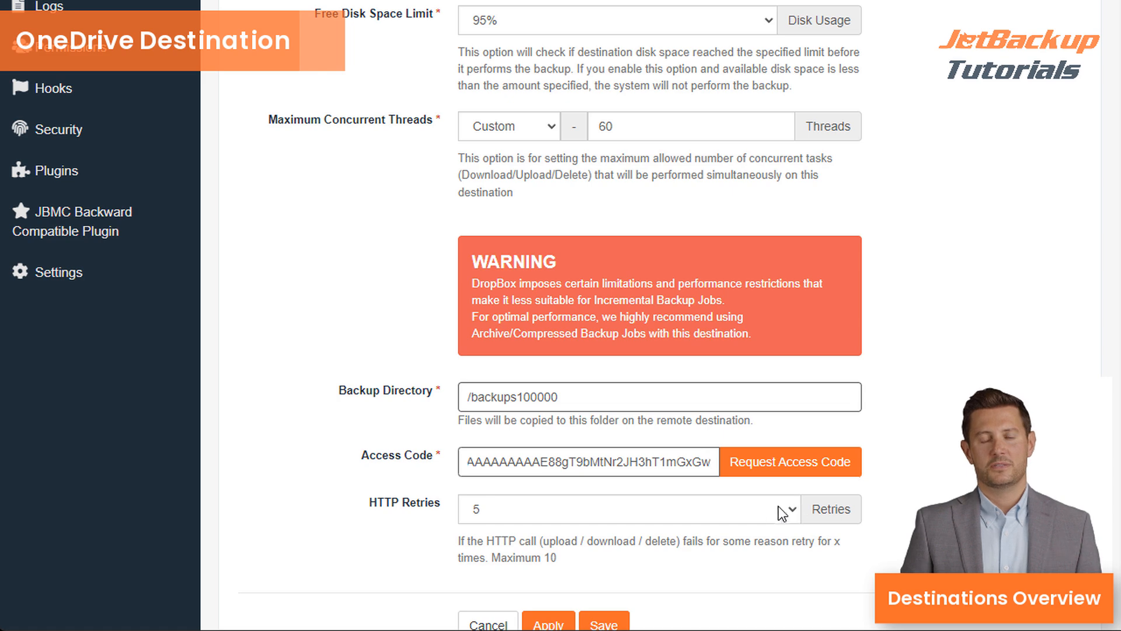
scroll(719, 500, "down", 2)
left_click(604, 531)
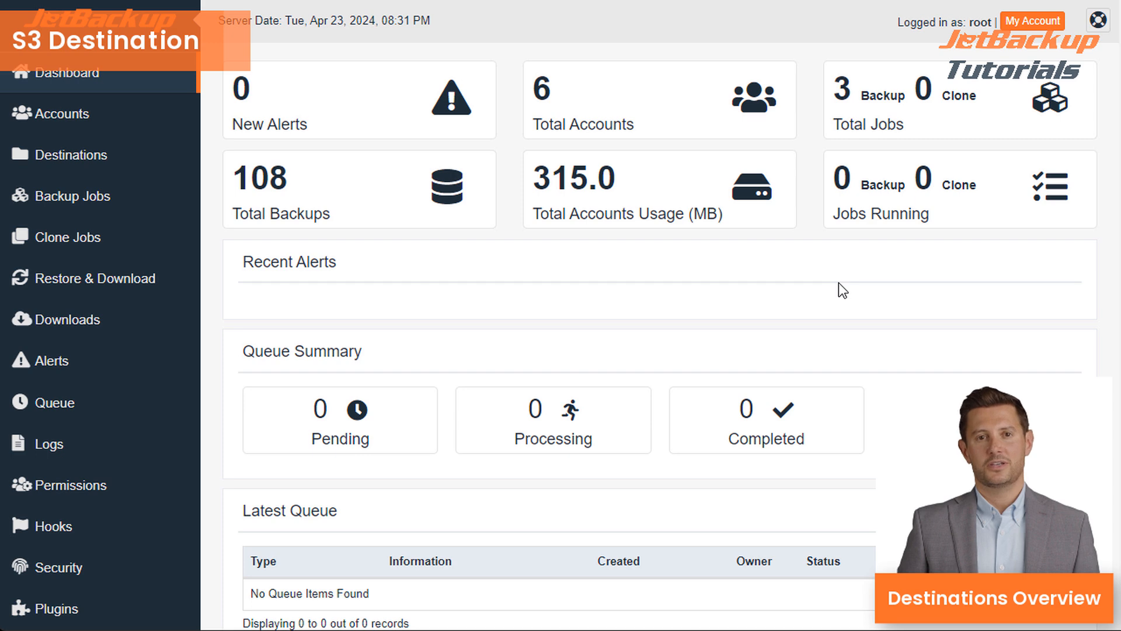
- Start a new S3 Compatible via repo dev destination and install its plugin
left_click(143, 153)
left_click(353, 166)
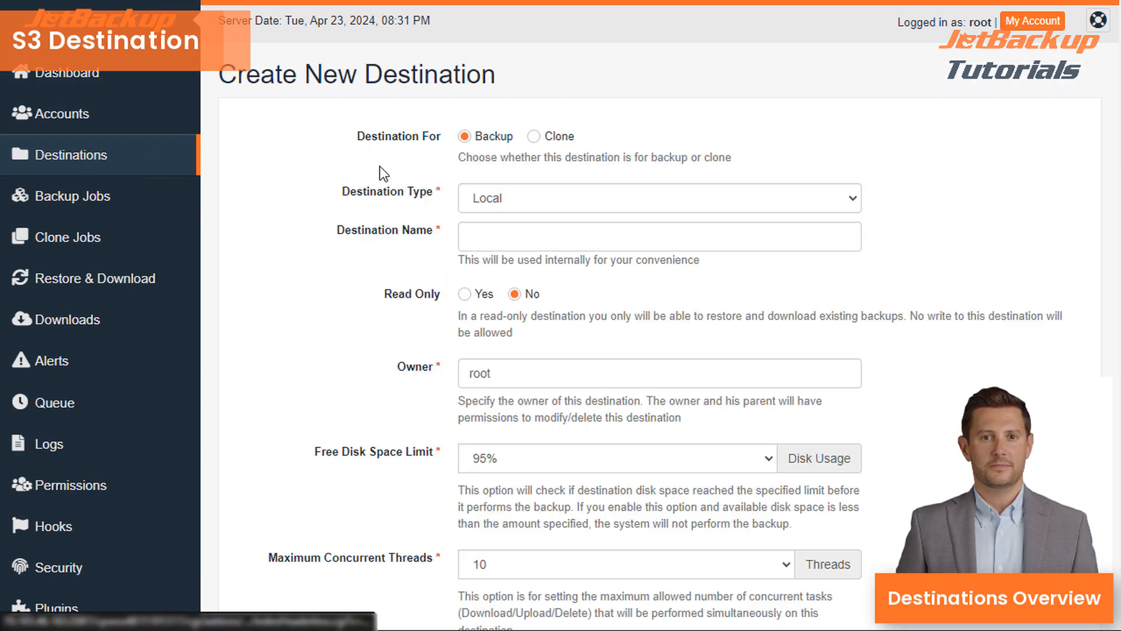
left_click(501, 199)
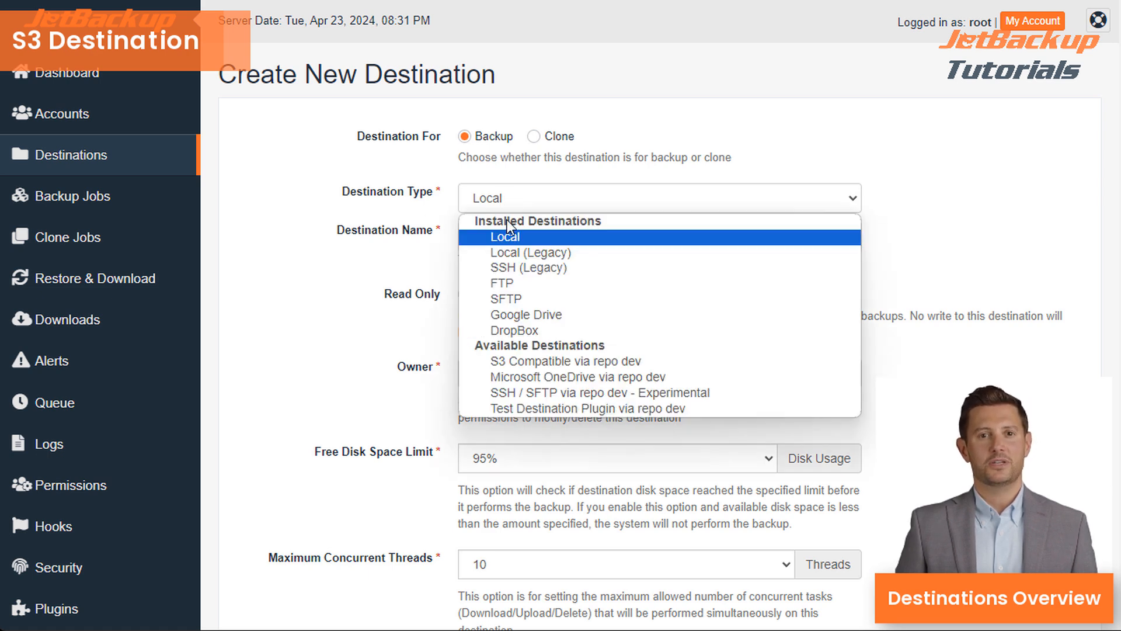
left_click(519, 362)
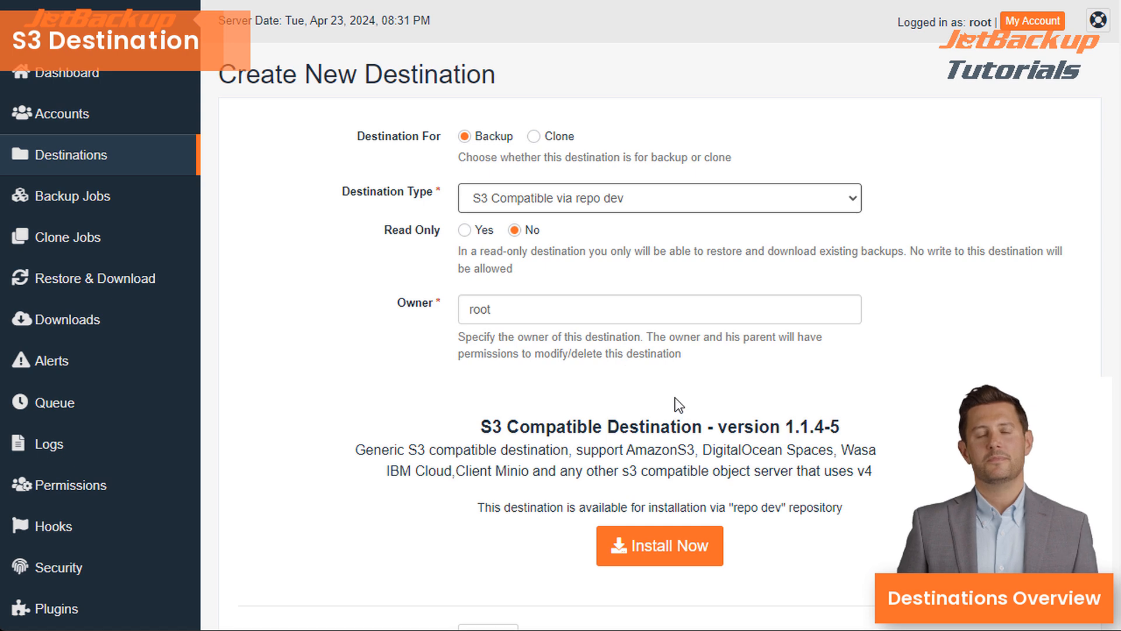
left_click(676, 552)
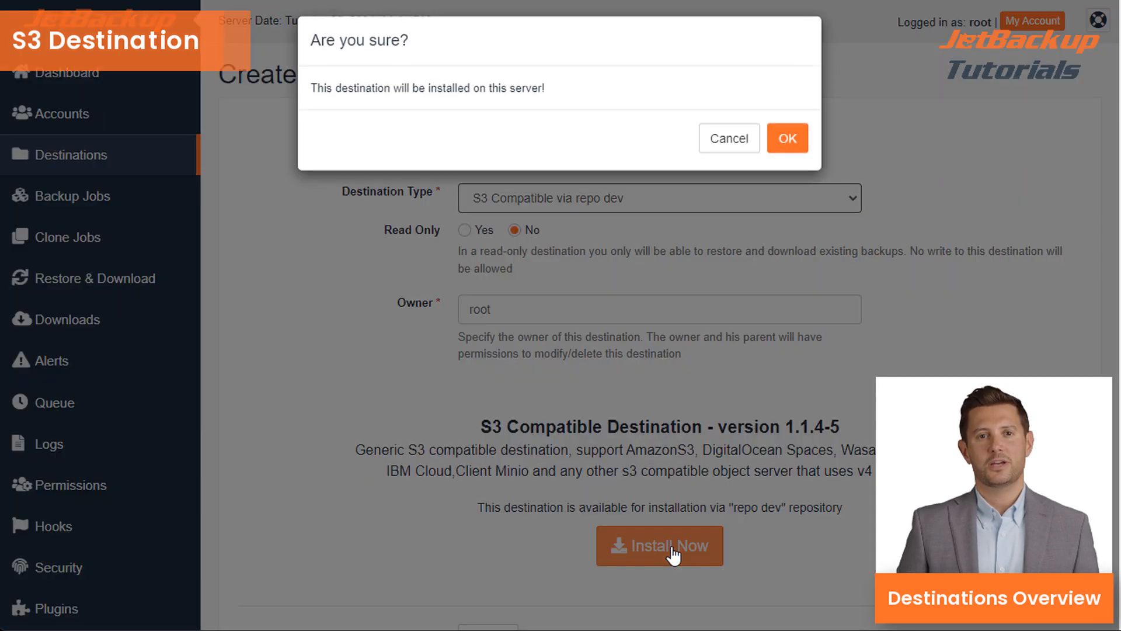
left_click(791, 146)
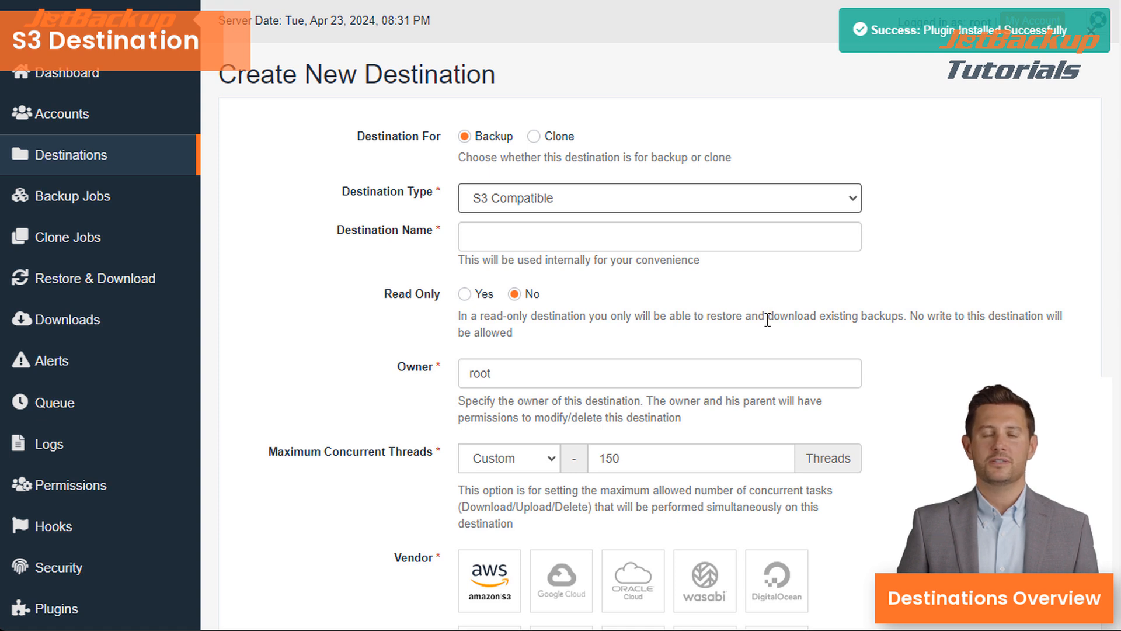
- Name the new destination 'S3'
left_click(648, 236)
type("S#")
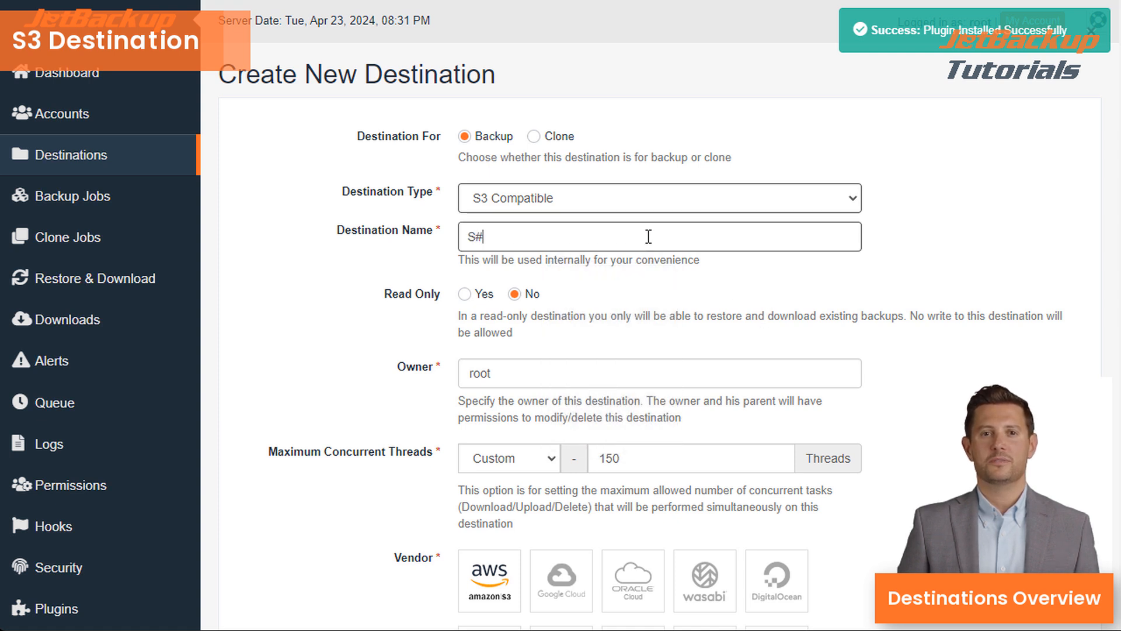
key("BackSpace")
type("3")
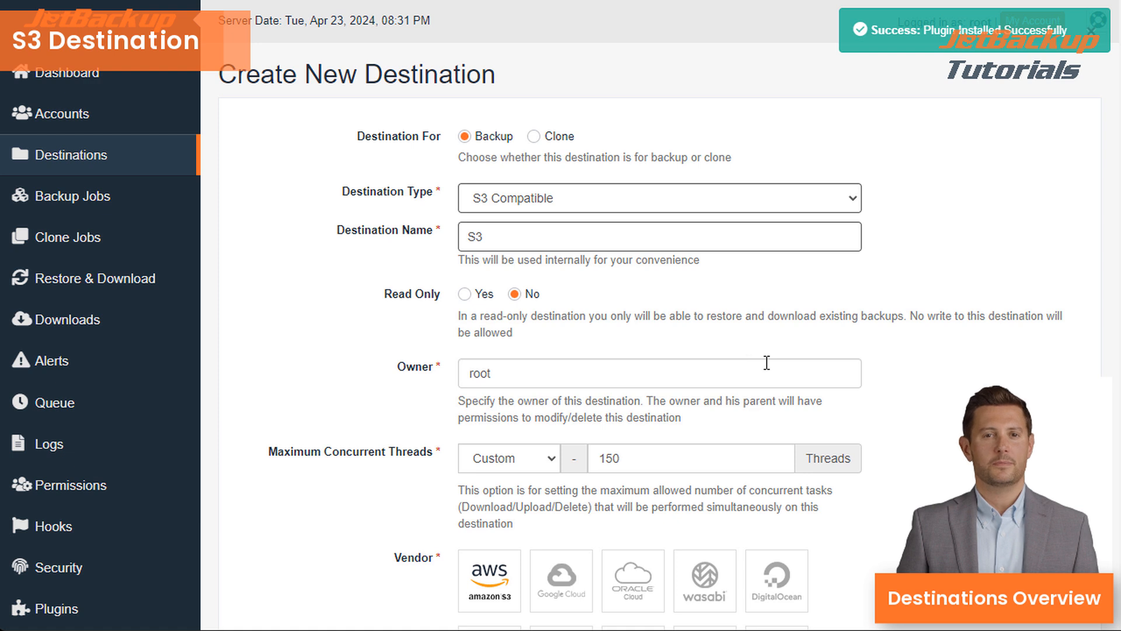
- Choose Wasabi as the vendor and set the backup directory to /backups100000
scroll(748, 366, "down", 1)
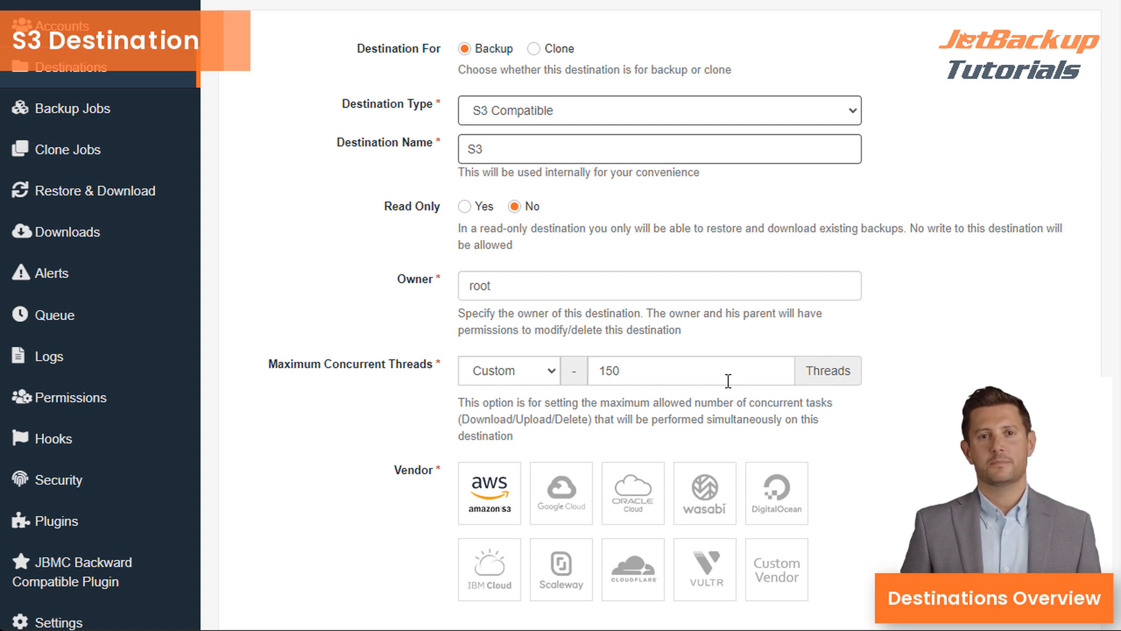
scroll(717, 393, "down", 1)
left_click(695, 400)
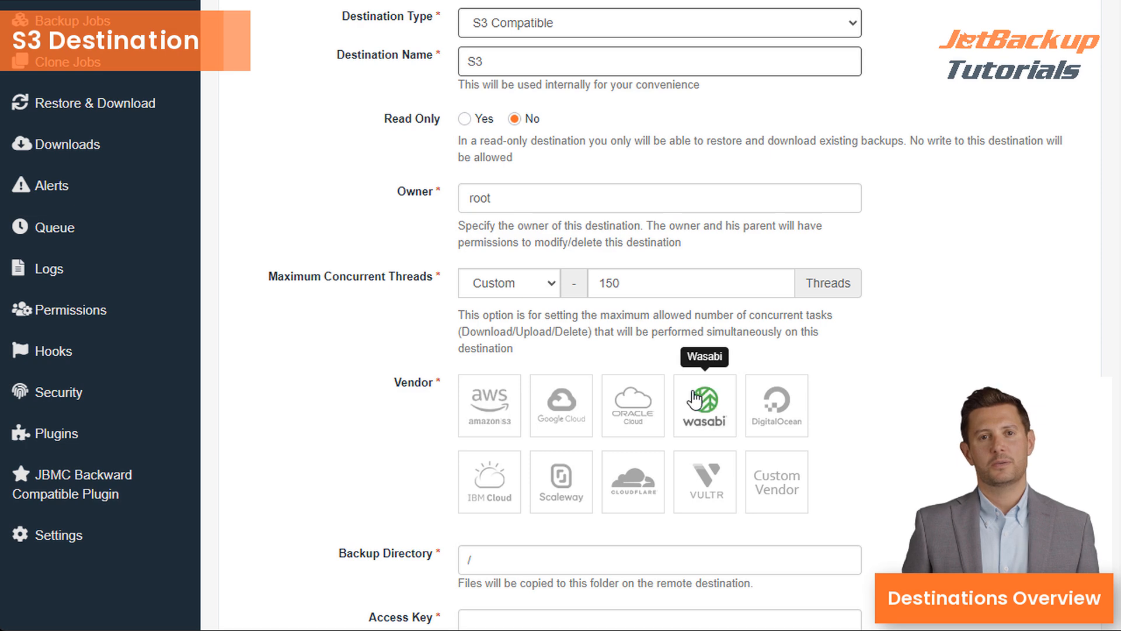
scroll(614, 253, "down", 2)
left_click(563, 386)
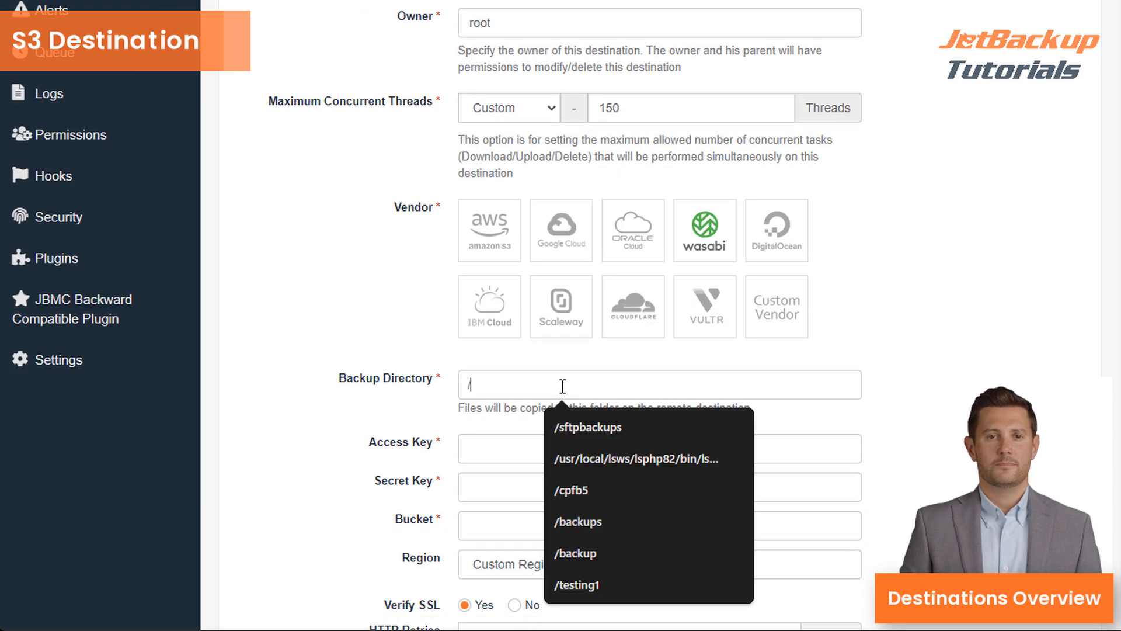
type("backups100000")
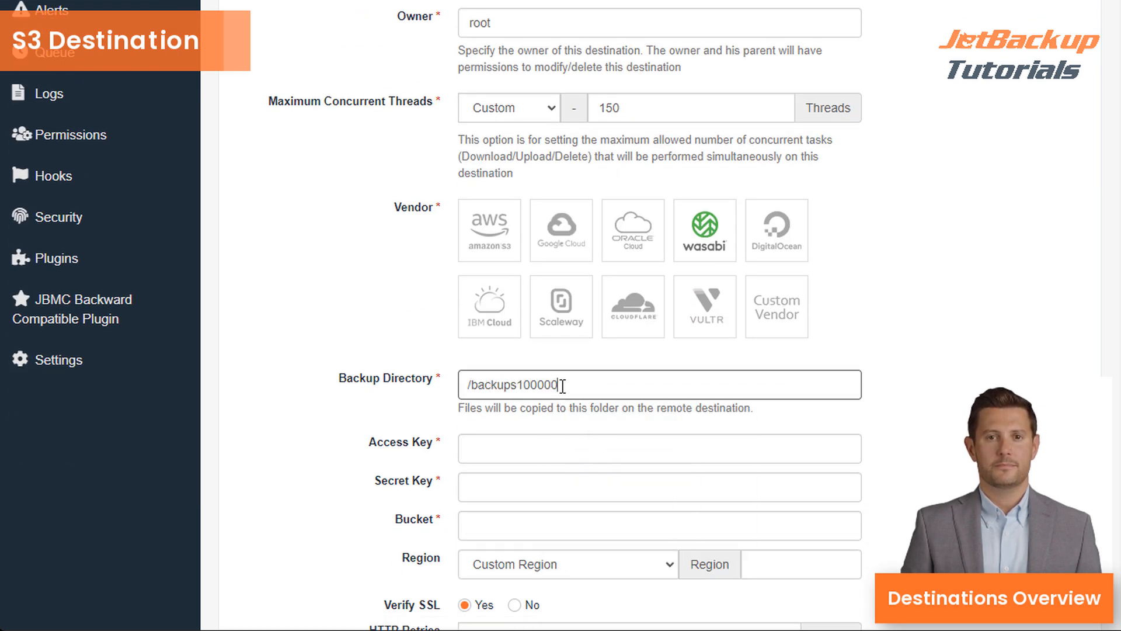
- Fill in the access key and bucket from saved suggestions and paste the secret key
left_click(559, 449)
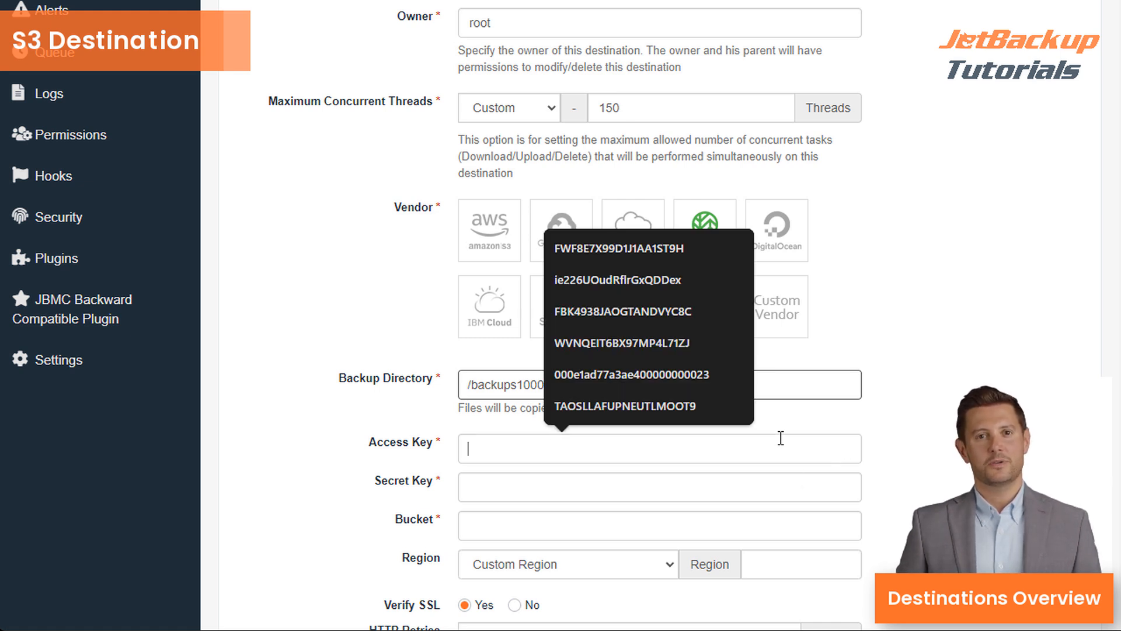
left_click(888, 334)
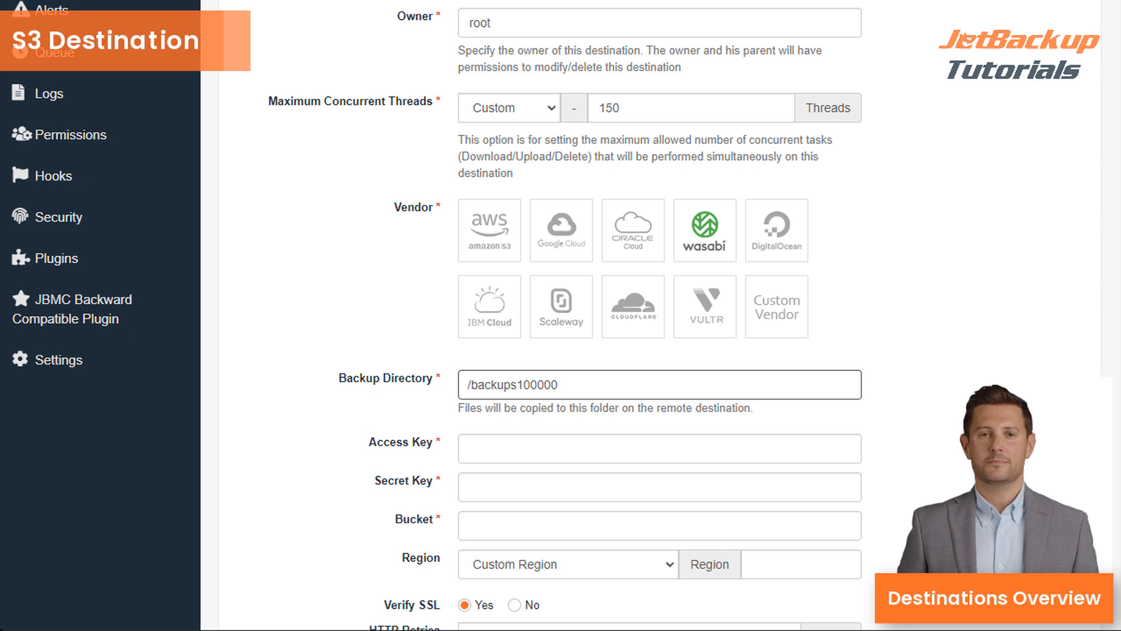
left_click(598, 452)
left_click(619, 403)
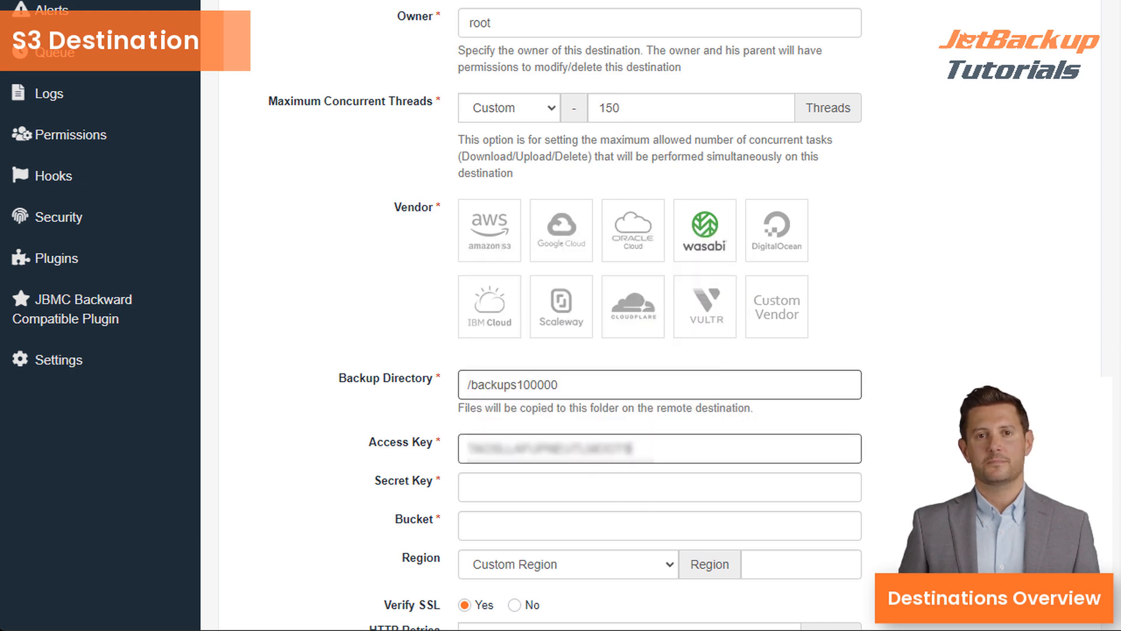
left_click(616, 493)
key("ctrl+v")
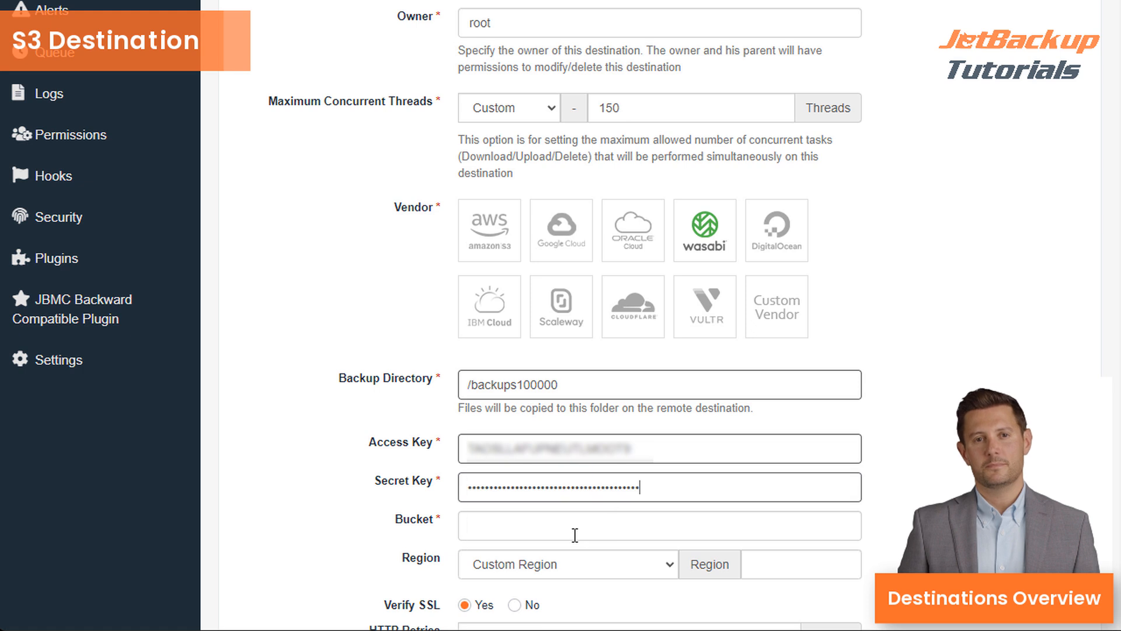
left_click(576, 528)
left_click(593, 583)
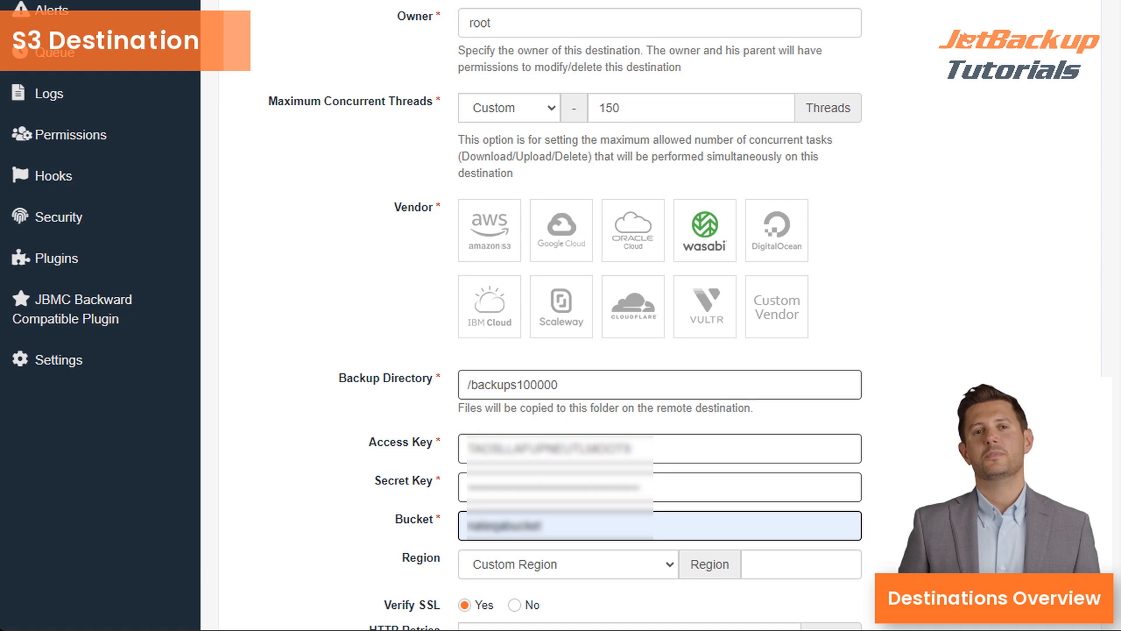
- Pick region Oregon, United States West (us-west-1), save, and open the S3 row's actions
scroll(576, 430, "down", 3)
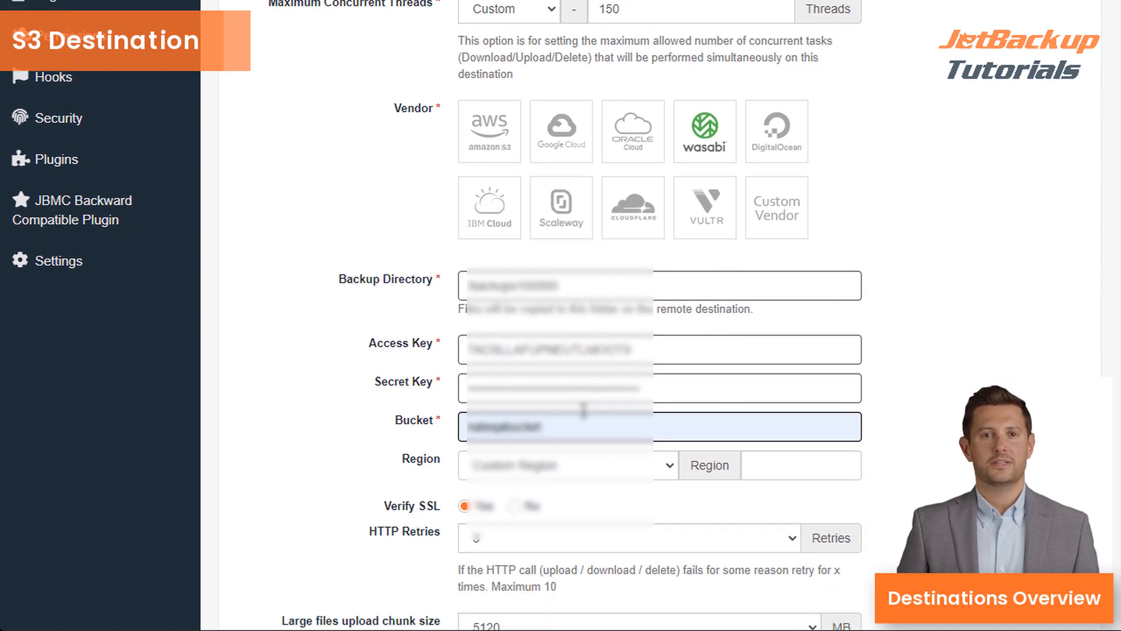
left_click(605, 390)
left_click(608, 475)
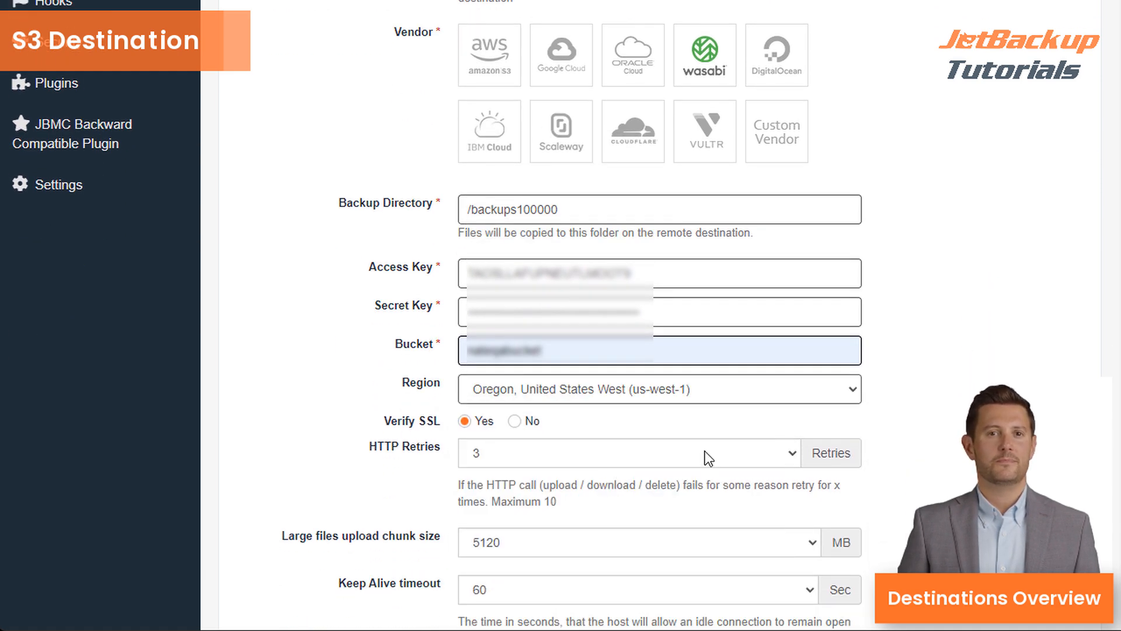
scroll(705, 451, "down", 2)
scroll(705, 446, "down", 3)
left_click(602, 536)
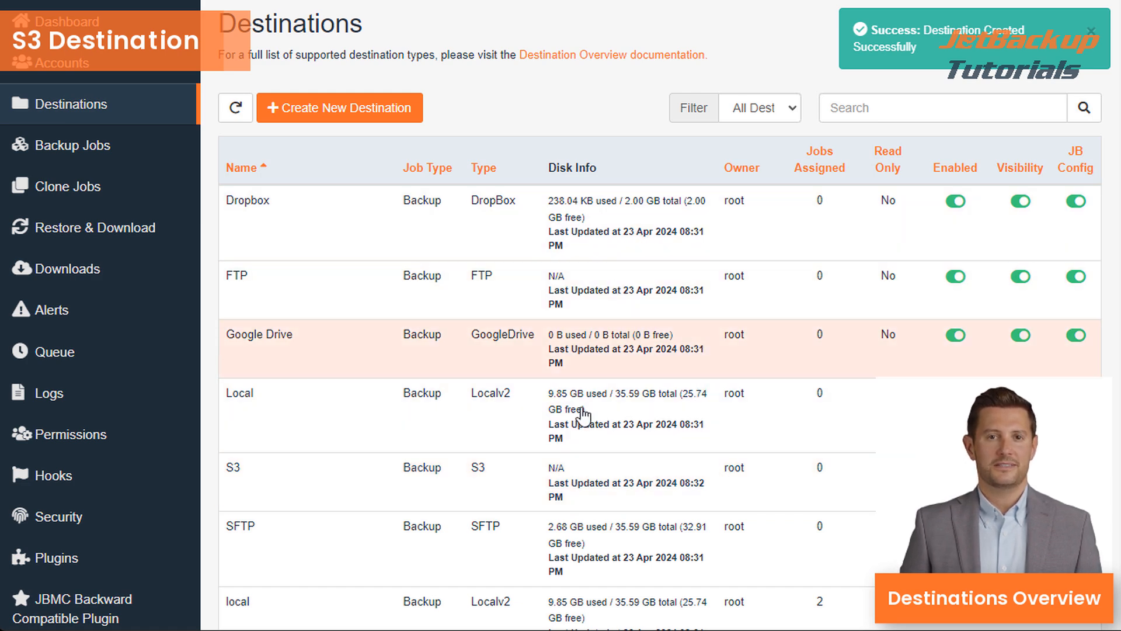
left_click(570, 478)
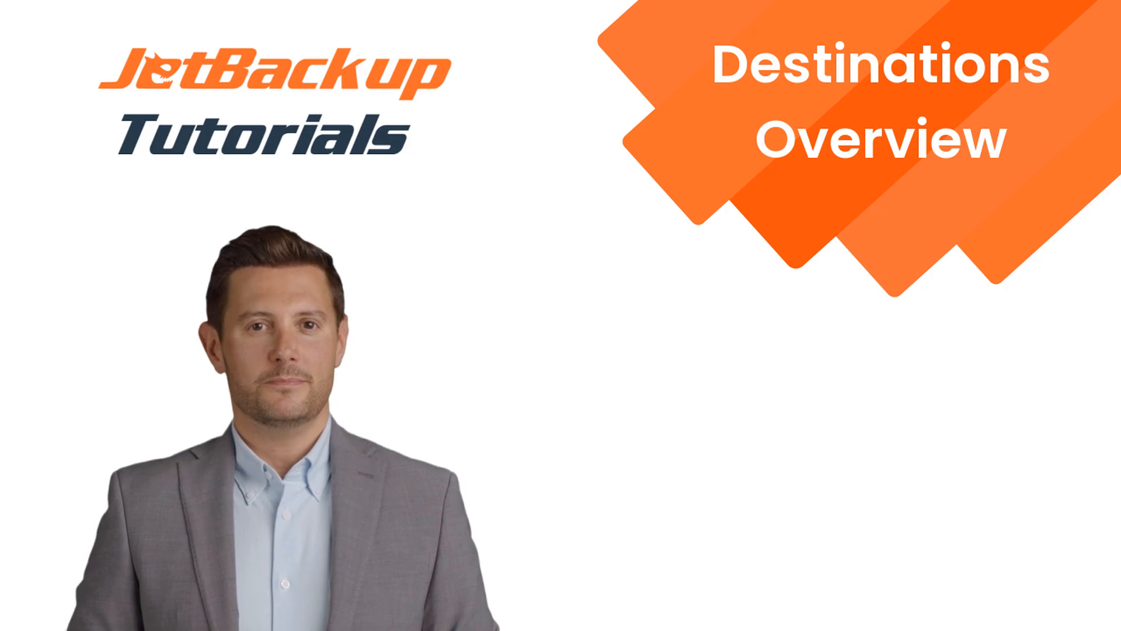